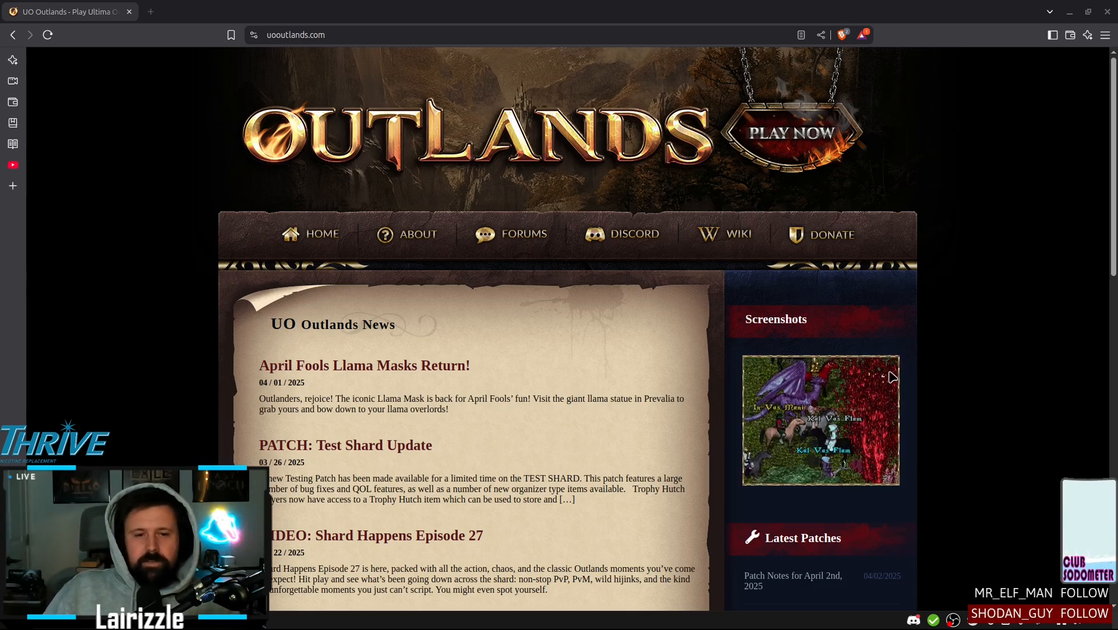
# Open the UO Outlands install page and start the launcher download, cancelling the save dialog
pyautogui.moveTo(386, 251)
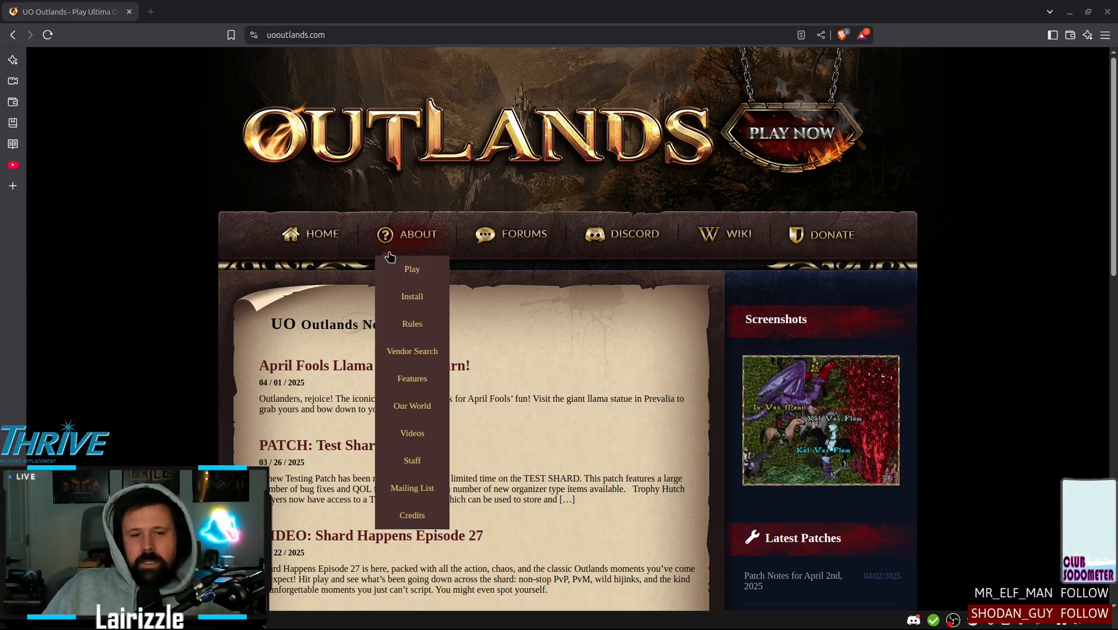
pyautogui.click(414, 299)
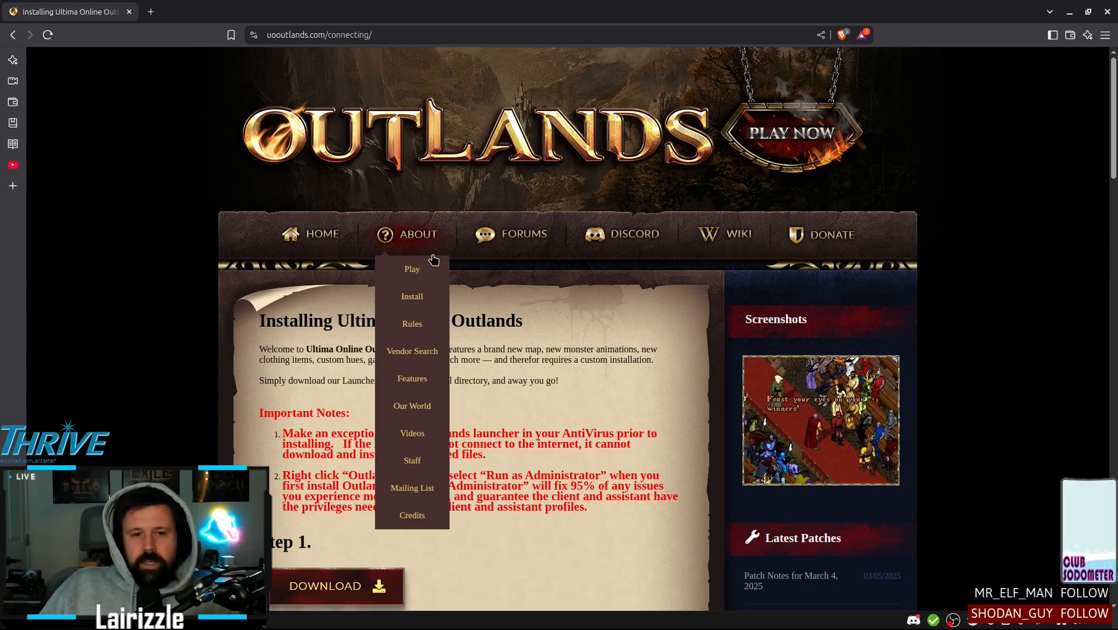
pyautogui.moveTo(431, 257)
pyautogui.scroll(-2, 437, 323)
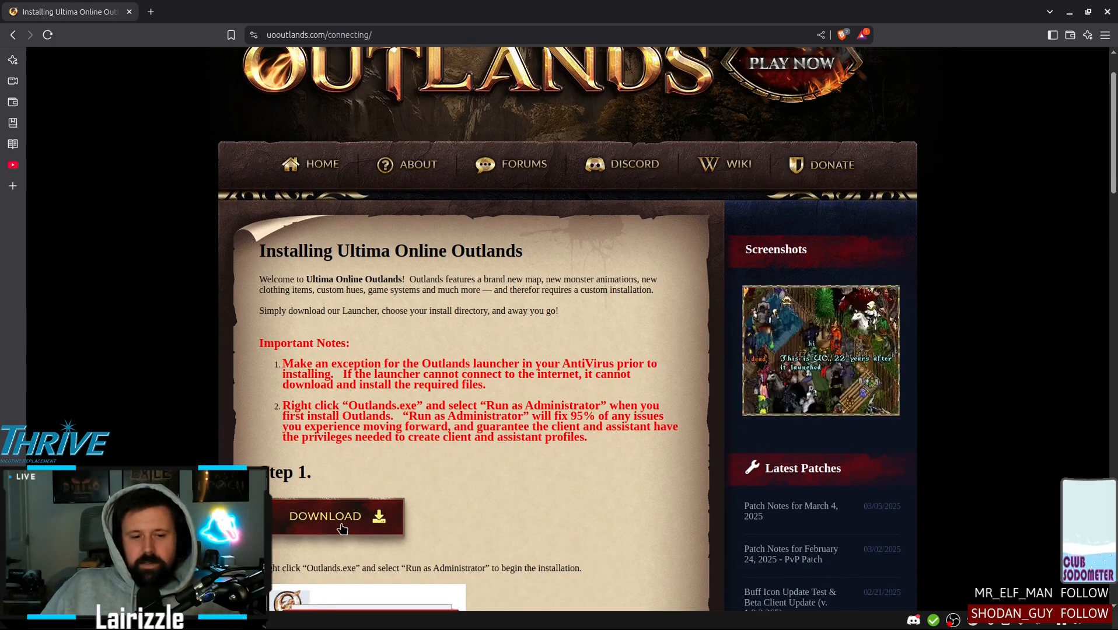
pyautogui.click(363, 524)
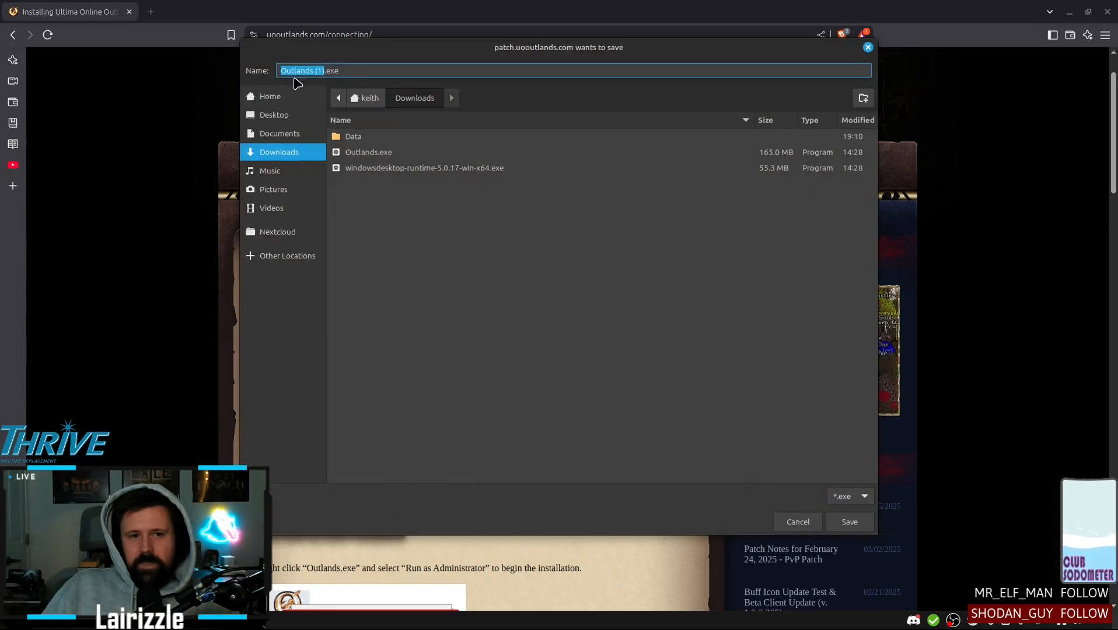
pyautogui.click(795, 521)
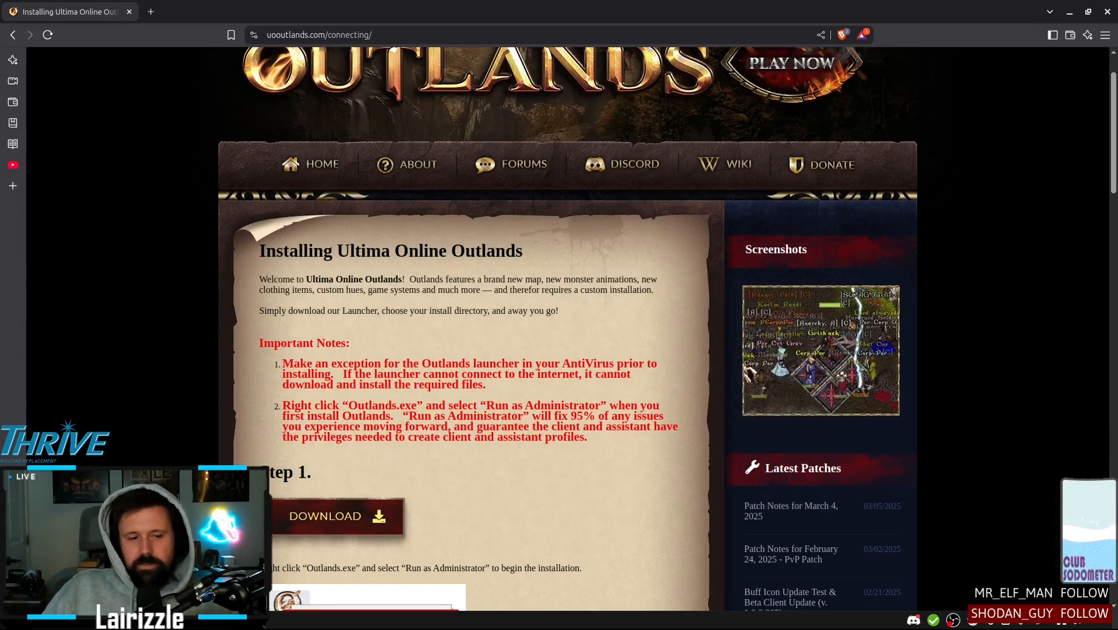
# Switch to the file manager and create a folder named My Outlands in the home directory
pyautogui.click(87, 620)
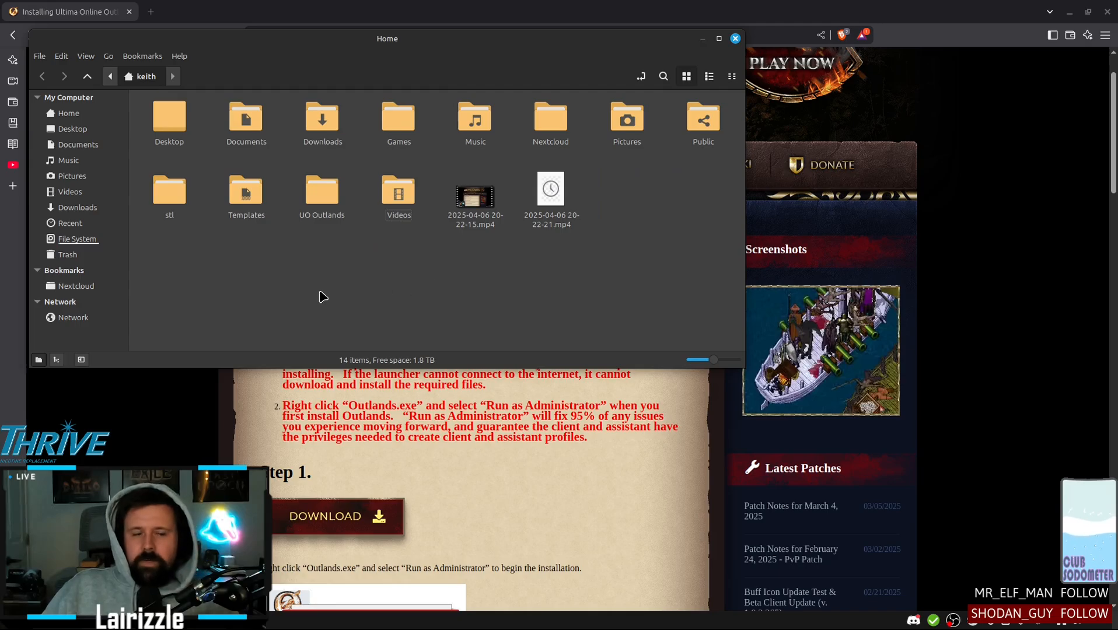
pyautogui.rightClick(374, 295)
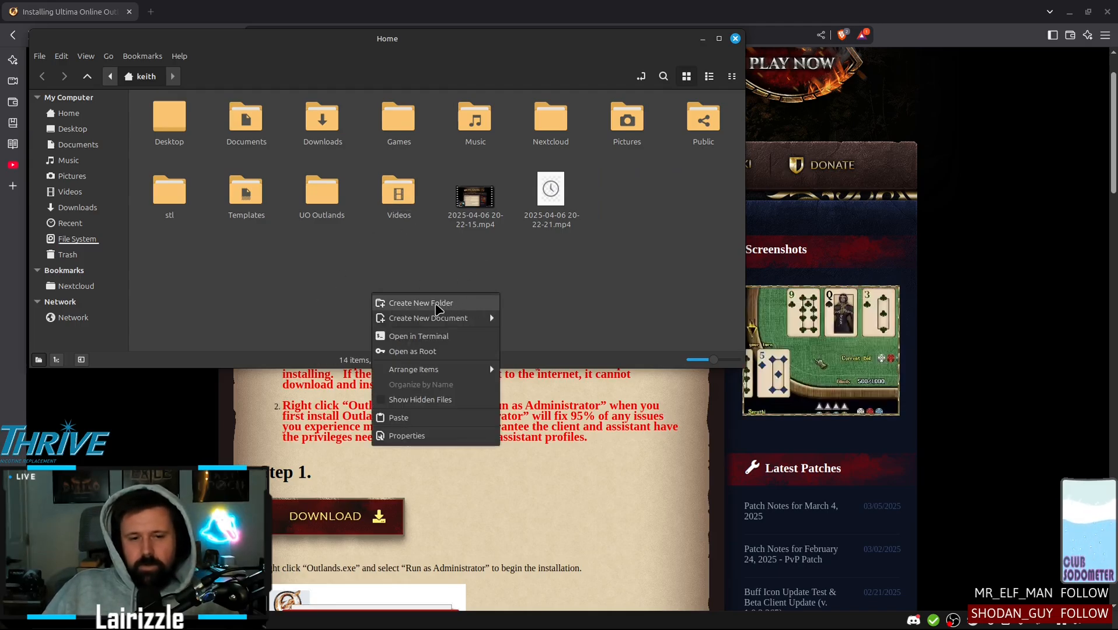
pyautogui.click(424, 304)
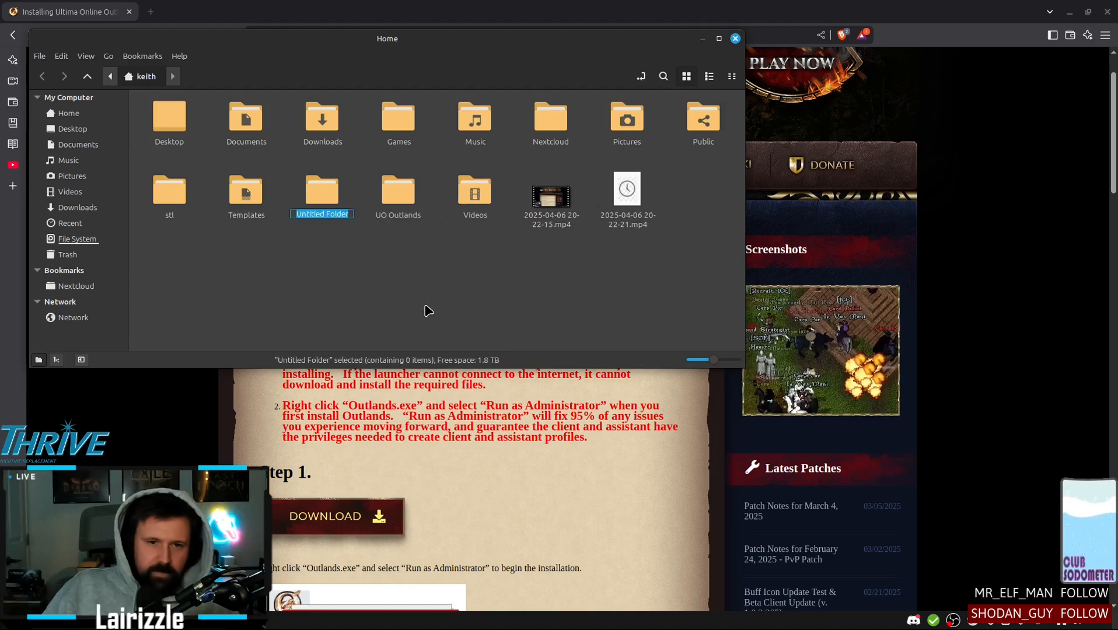
pyautogui.write('My')
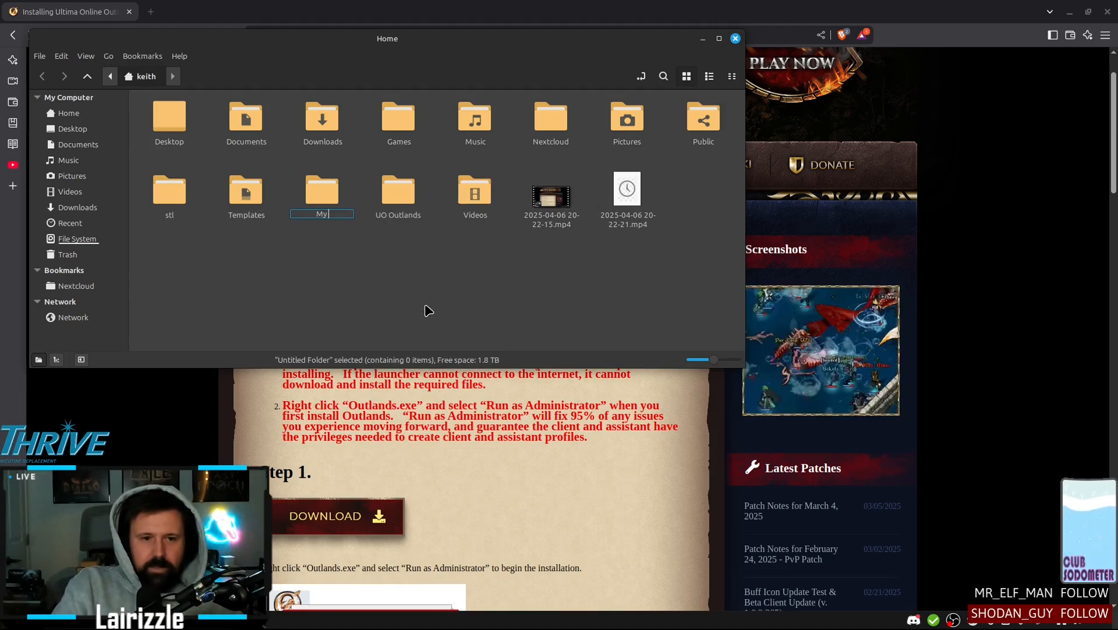
pyautogui.write(' Outlands')
pyautogui.press('Return')
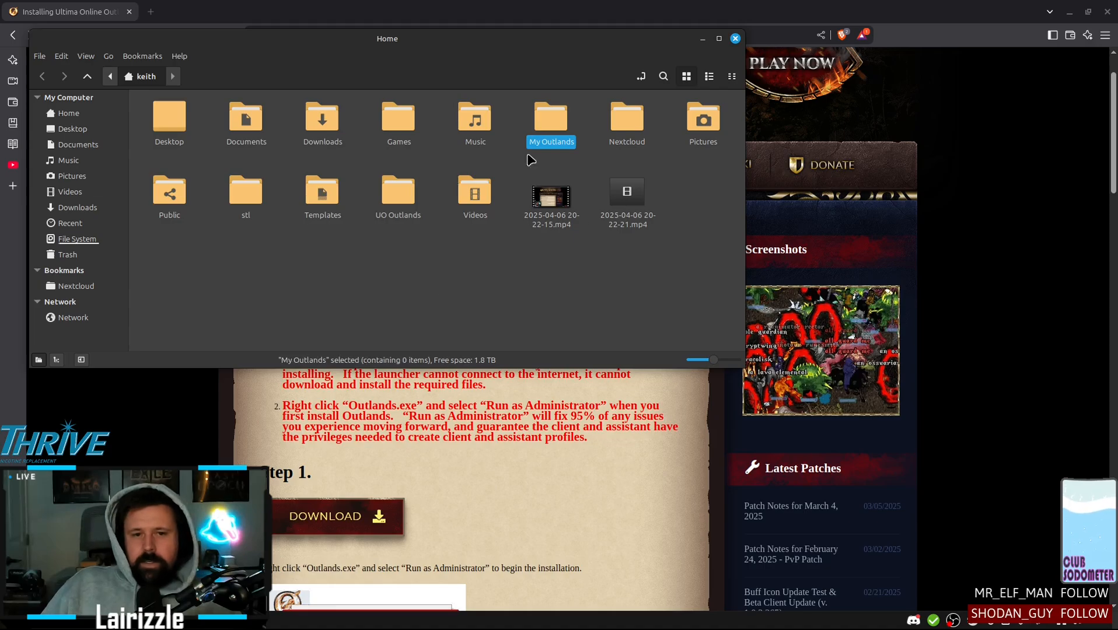
# Copy Outlands.exe from the UO Outlands folder into the My Outlands folder and minimize the file manager
pyautogui.doubleClick(398, 193)
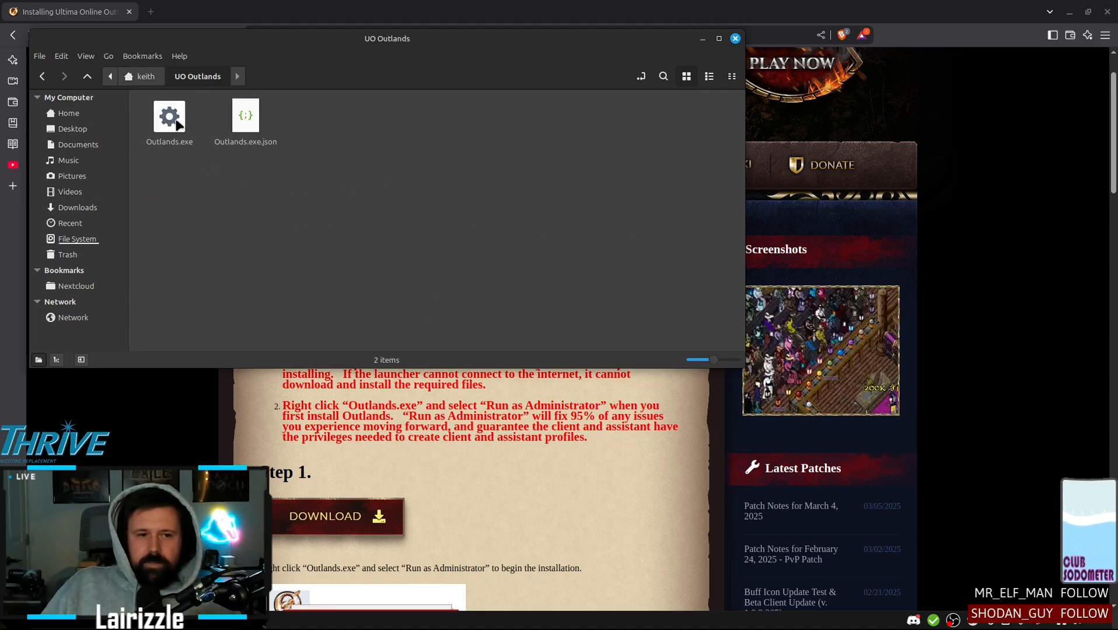
pyautogui.rightClick(177, 125)
pyautogui.click(211, 186)
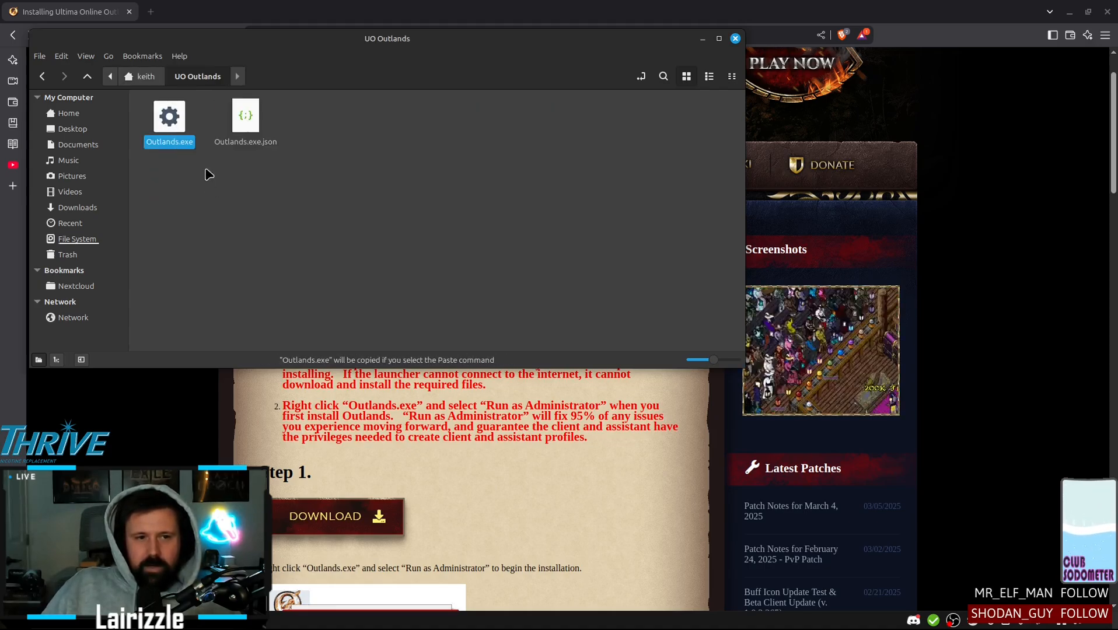
pyautogui.click(149, 82)
pyautogui.doubleClick(554, 120)
pyautogui.rightClick(376, 210)
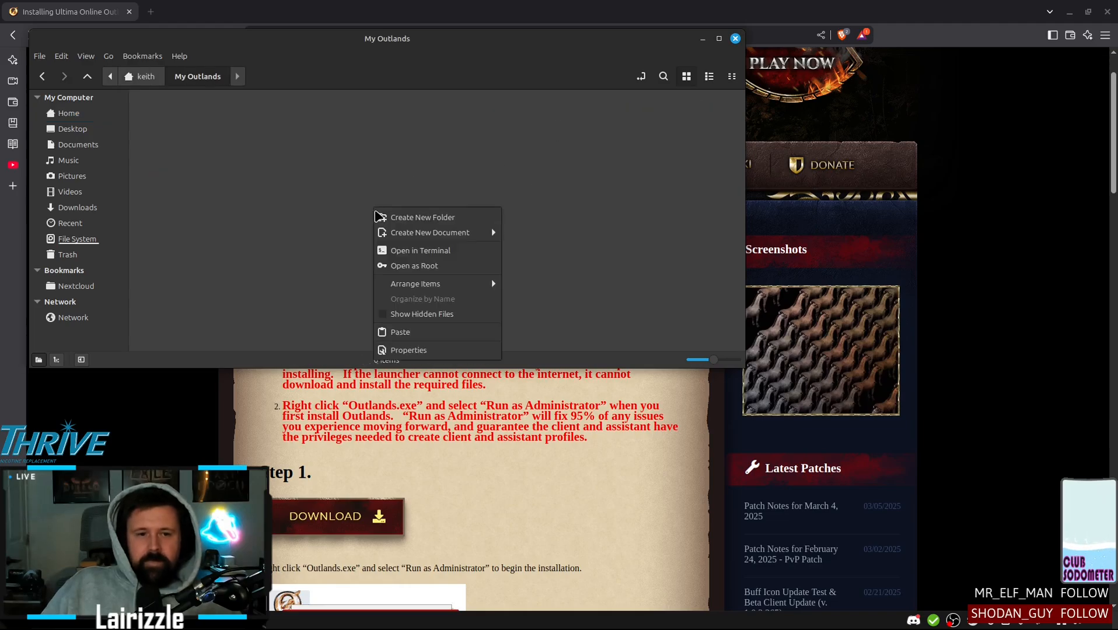
pyautogui.click(408, 332)
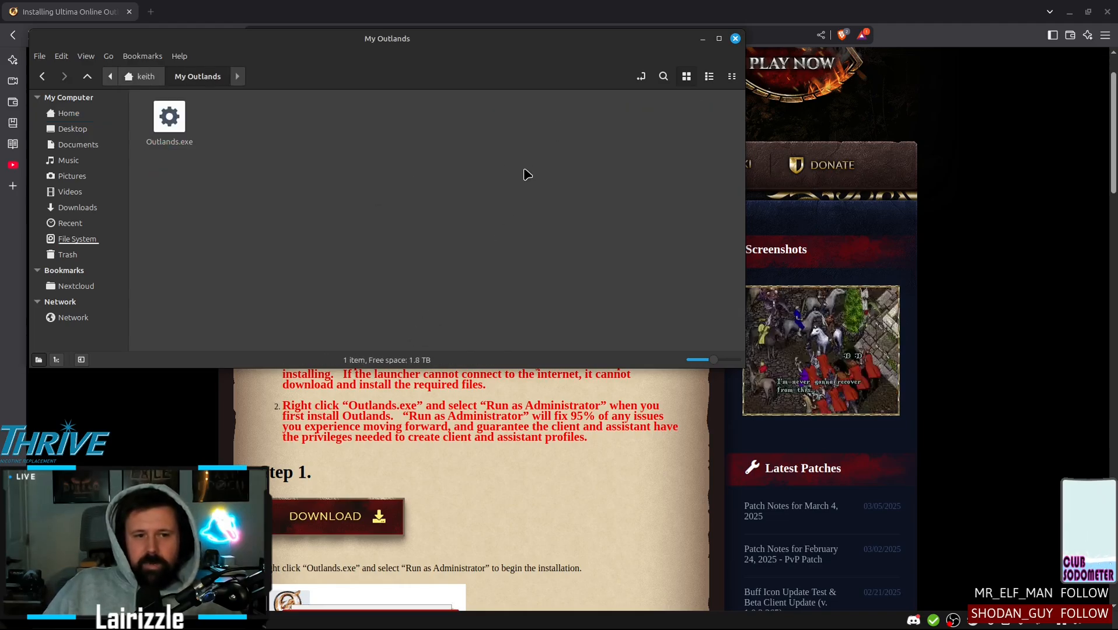
pyautogui.click(702, 39)
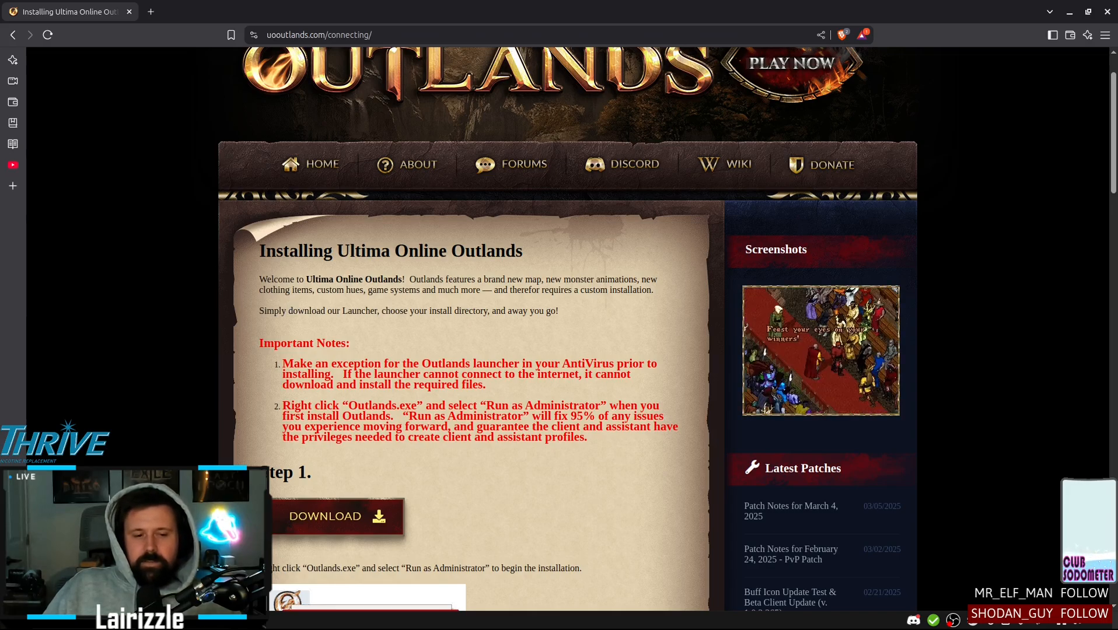
# Switch to ProtonUp-Qt and install the GE-Proton compatibility tool, version GE-Proton9-27, for Steam
pyautogui.click(166, 621)
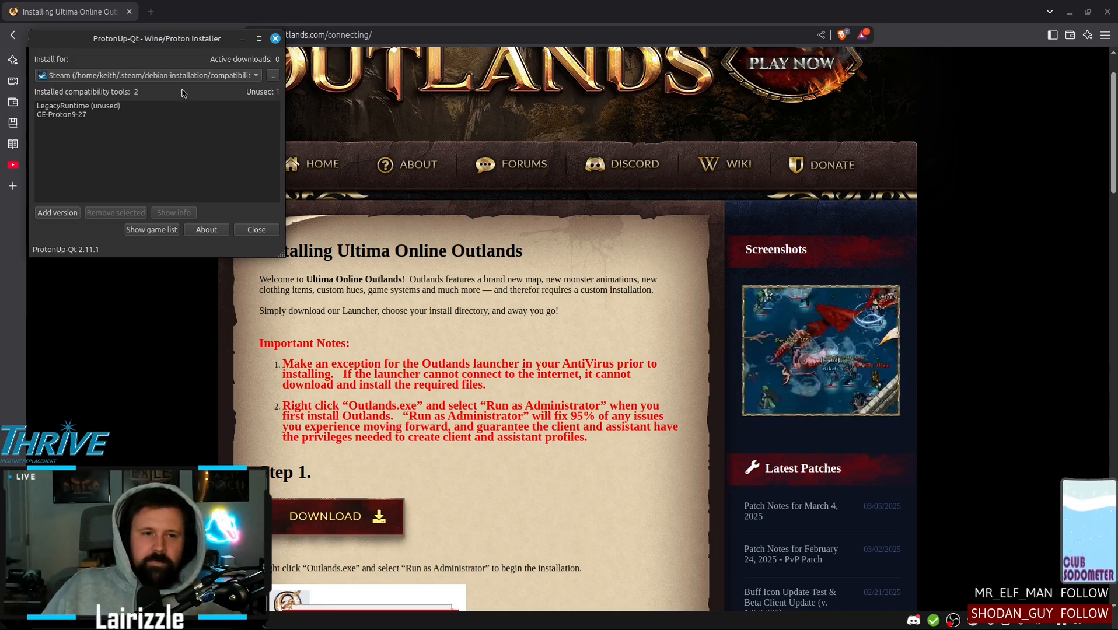
pyautogui.moveTo(162, 41); pyautogui.dragTo(392, 168)
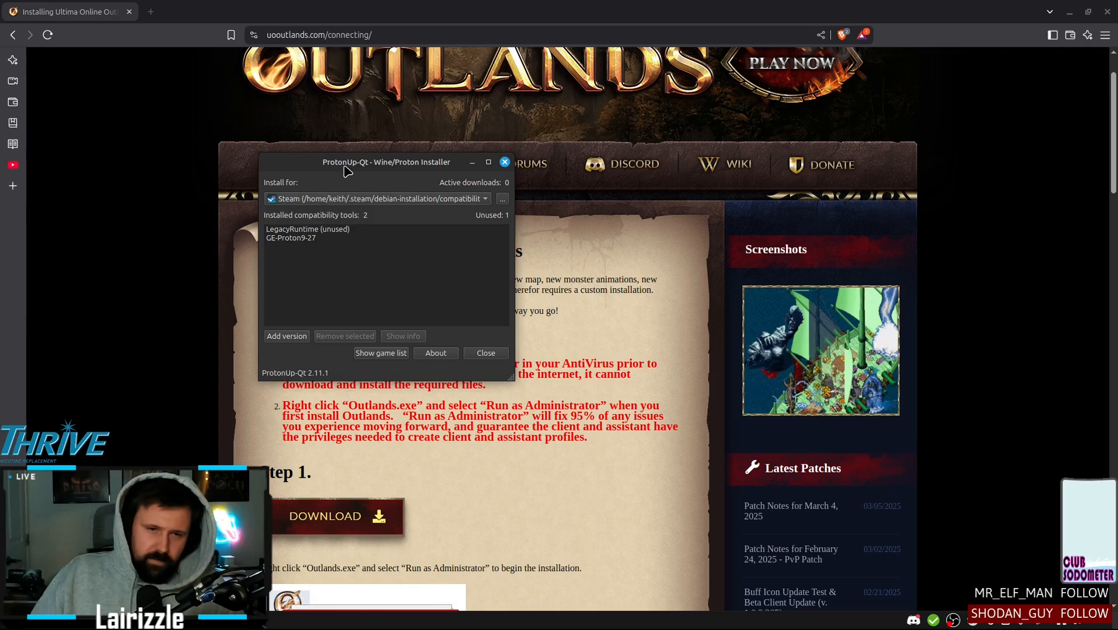
pyautogui.click(343, 200)
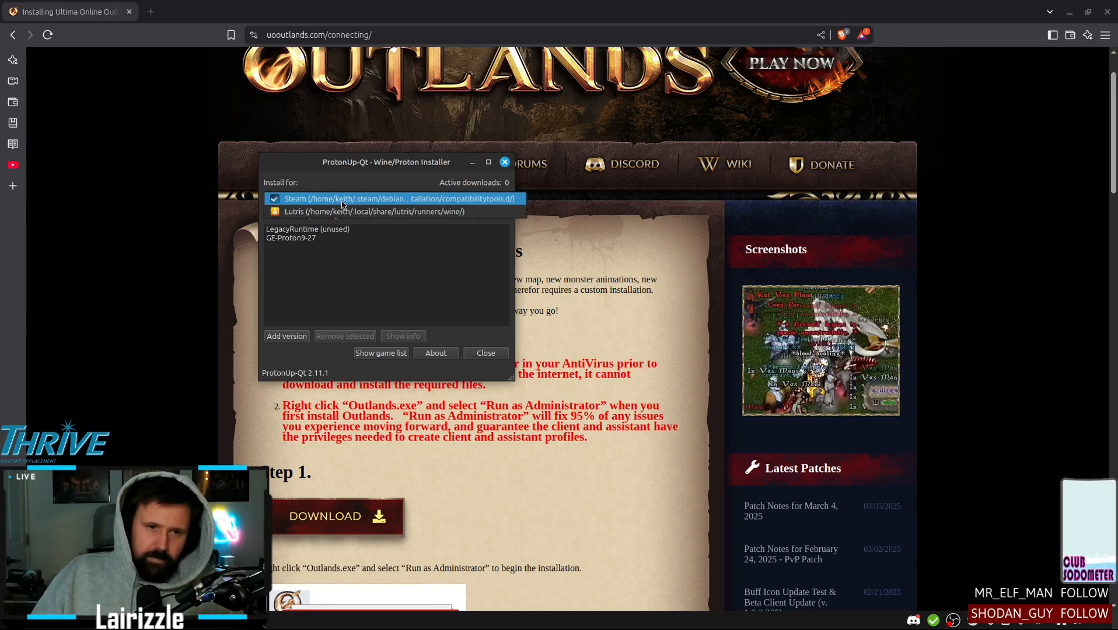
pyautogui.click(309, 200)
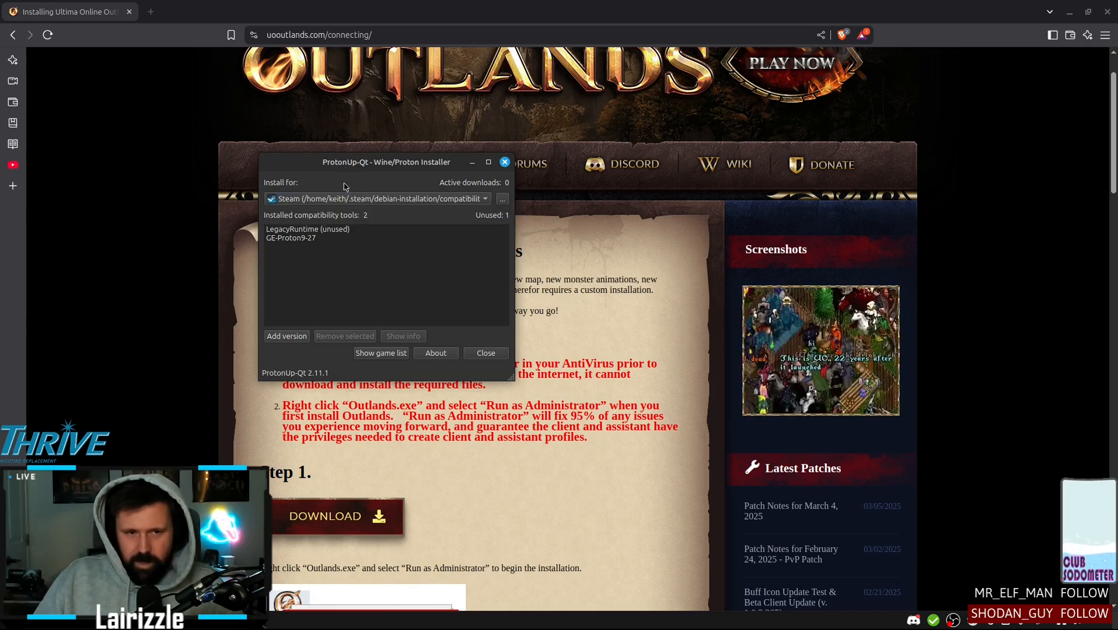
pyautogui.click(294, 338)
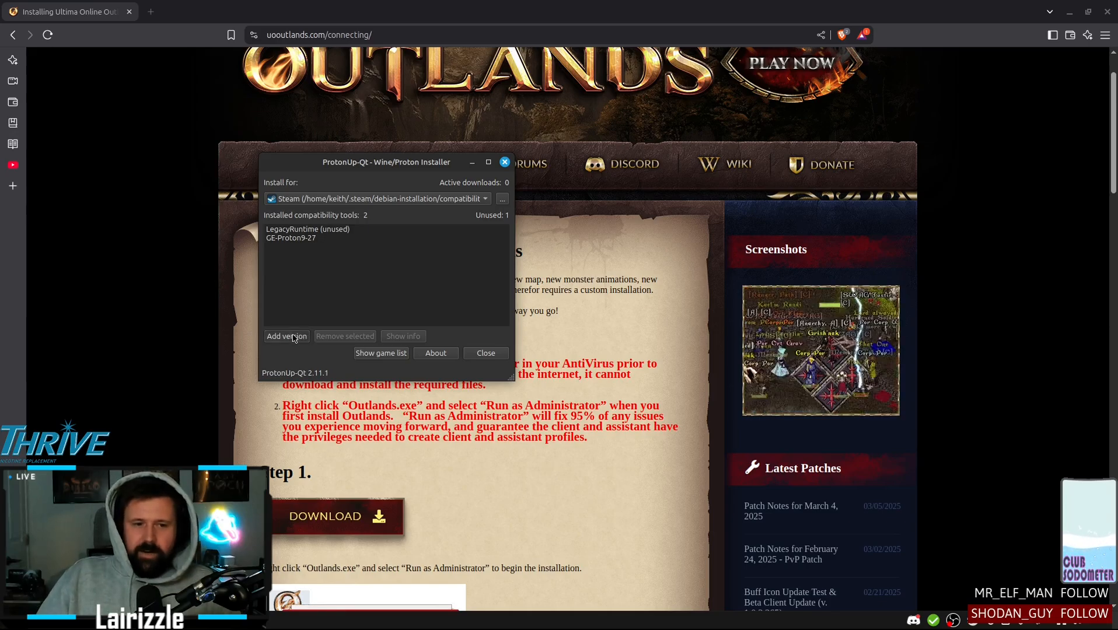
pyautogui.click(524, 236)
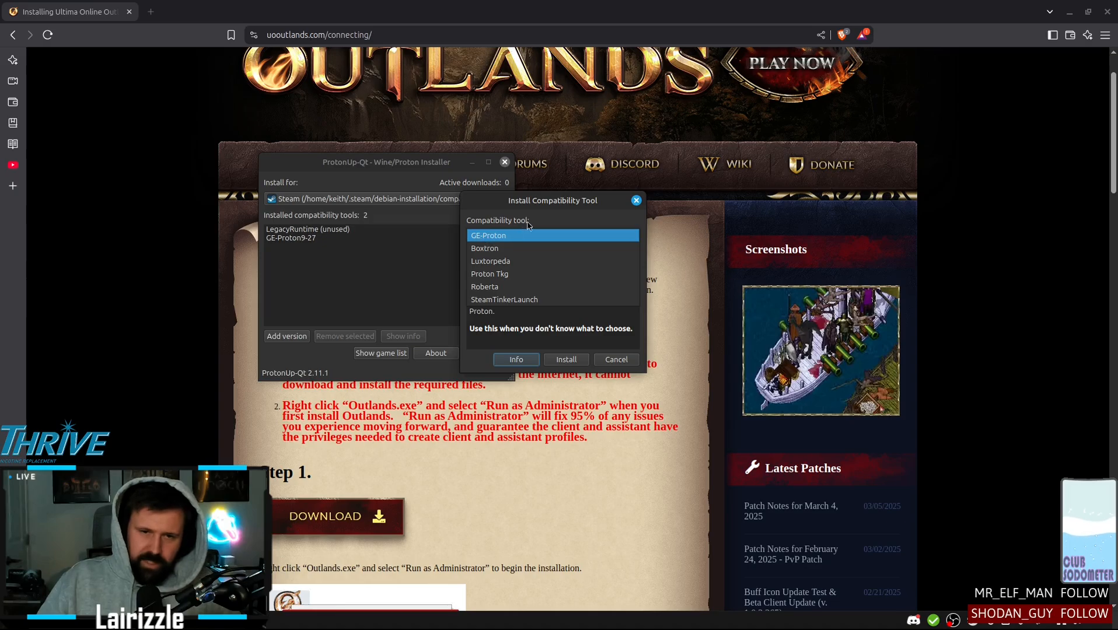
pyautogui.click(526, 226)
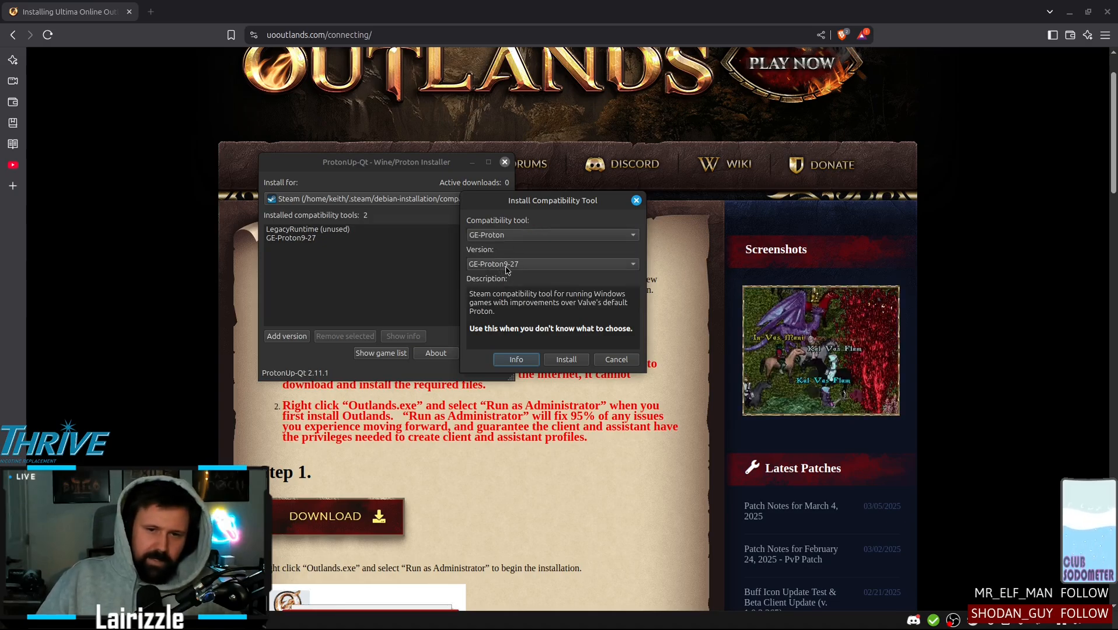
pyautogui.click(567, 361)
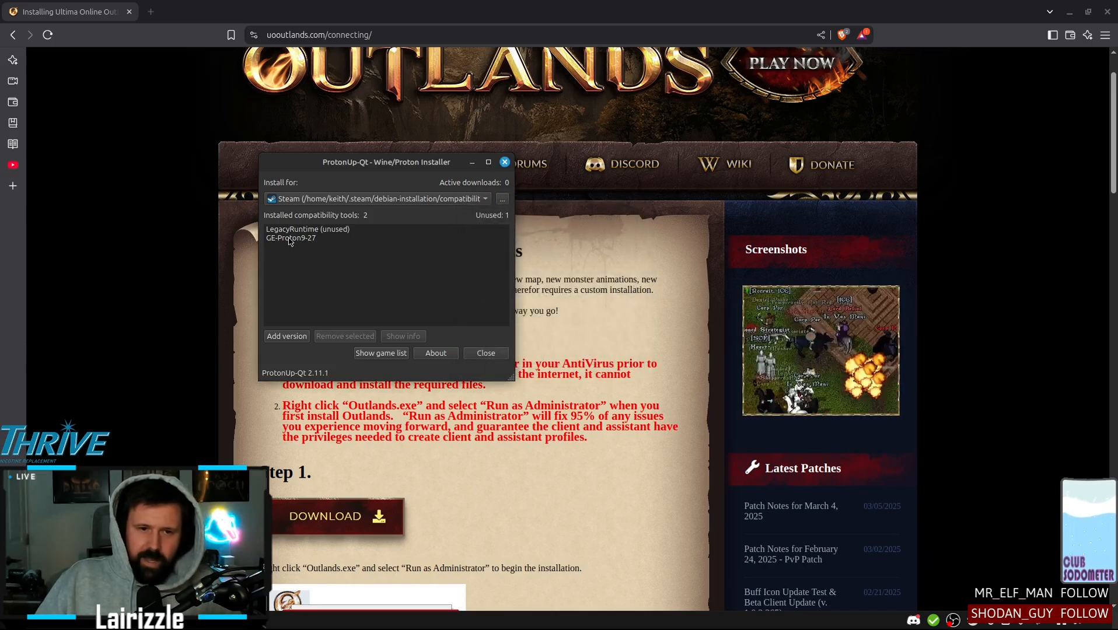
pyautogui.click(486, 354)
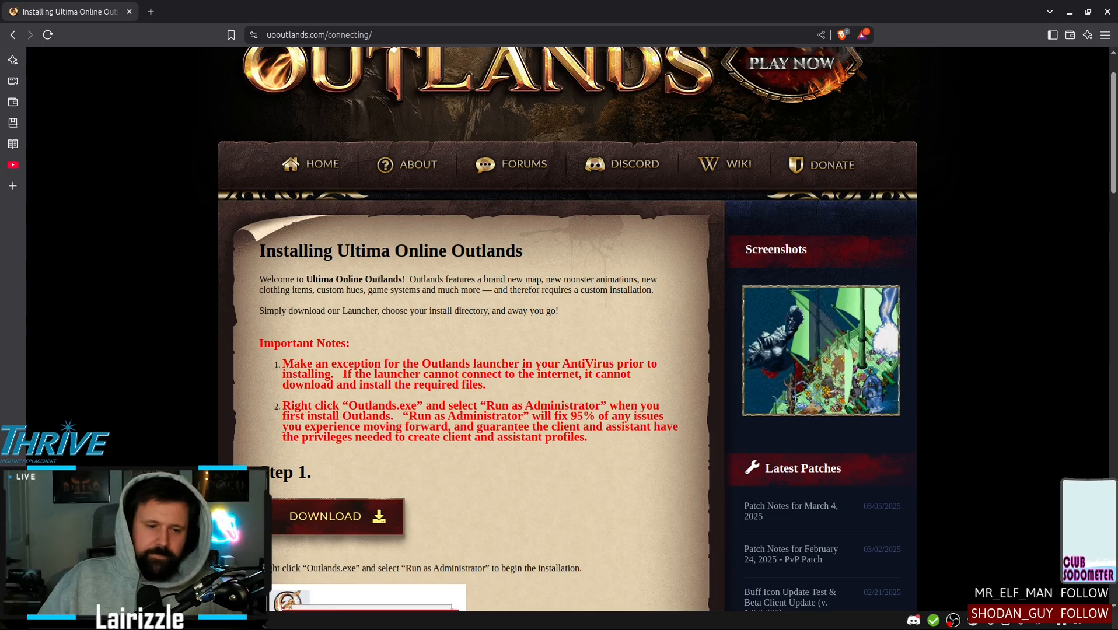
# Switch to Steam and add Outlands.exe from the My Outlands folder as a non-Steam game
pyautogui.hotkey('alt', 'Tab')
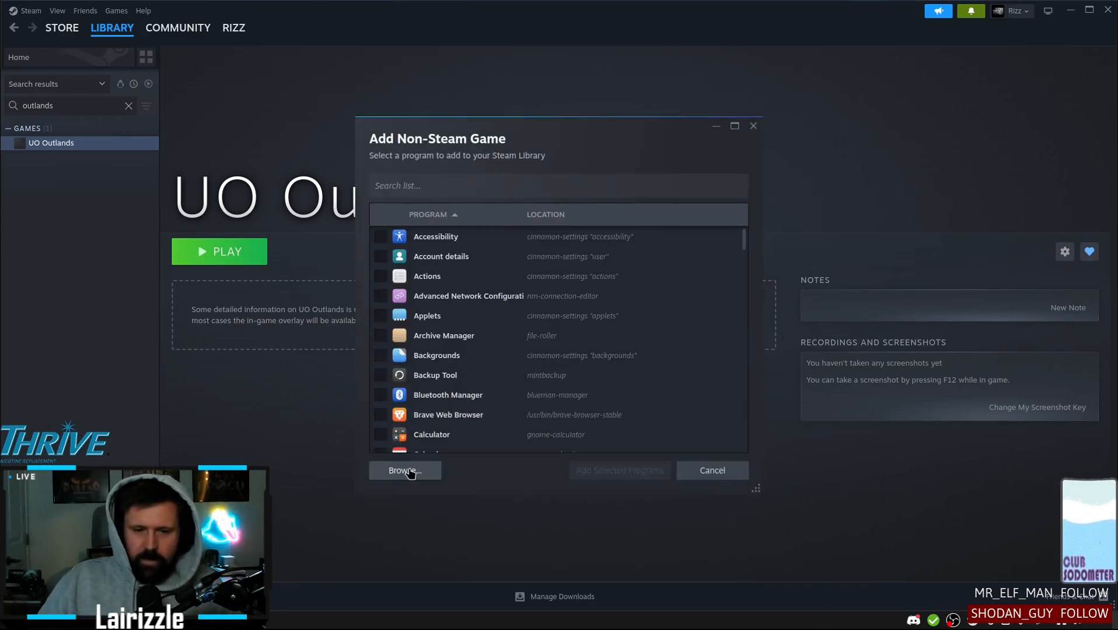
pyautogui.click(407, 470)
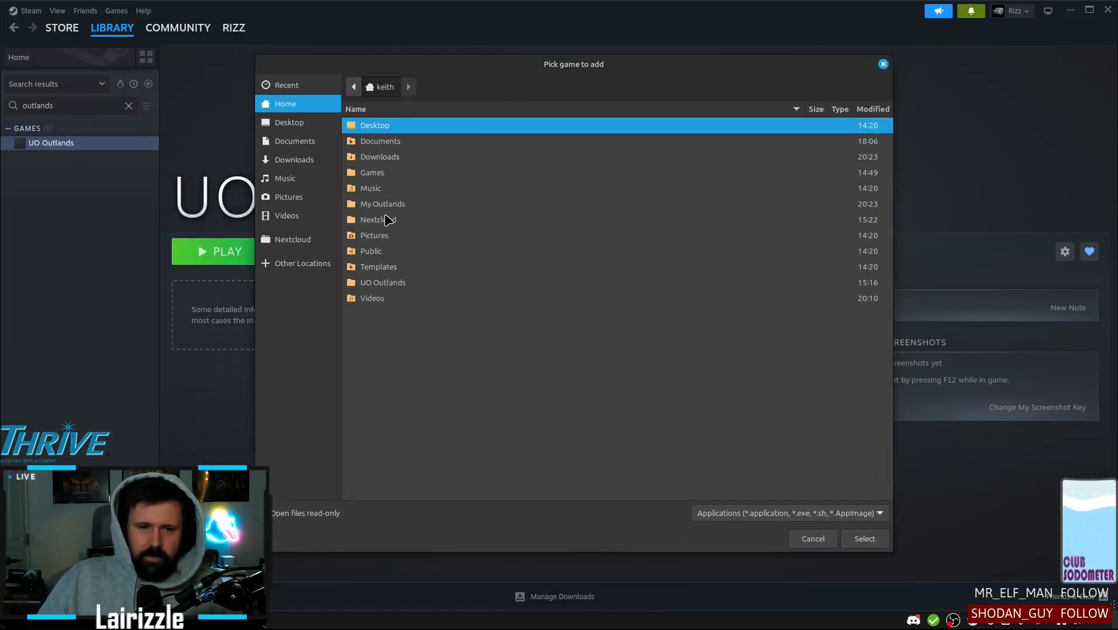
pyautogui.doubleClick(380, 204)
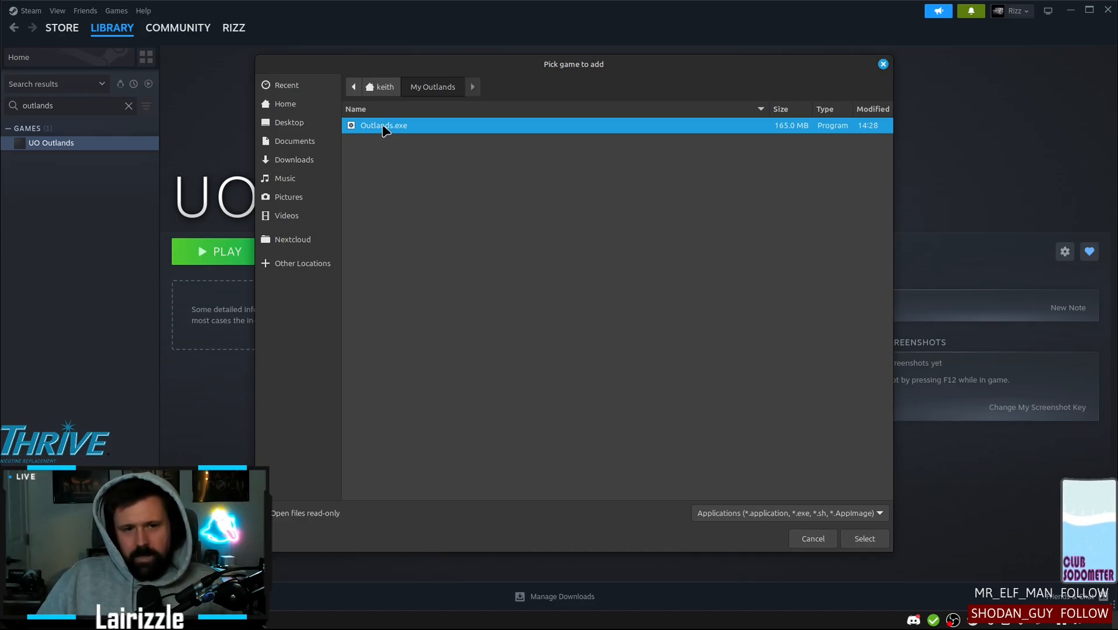
pyautogui.click(862, 538)
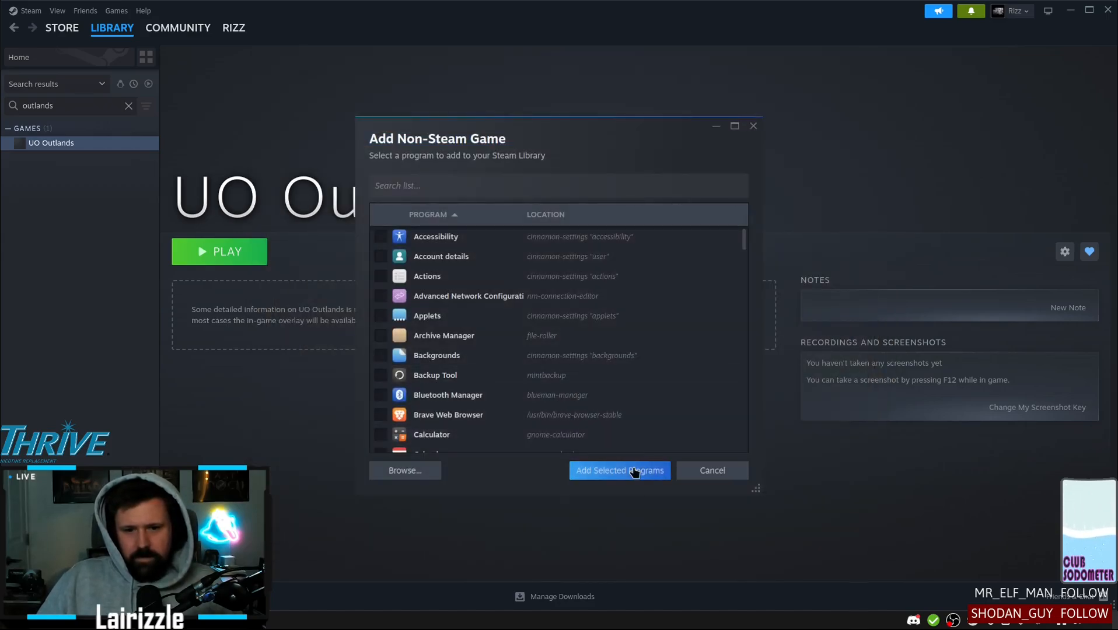
pyautogui.click(622, 470)
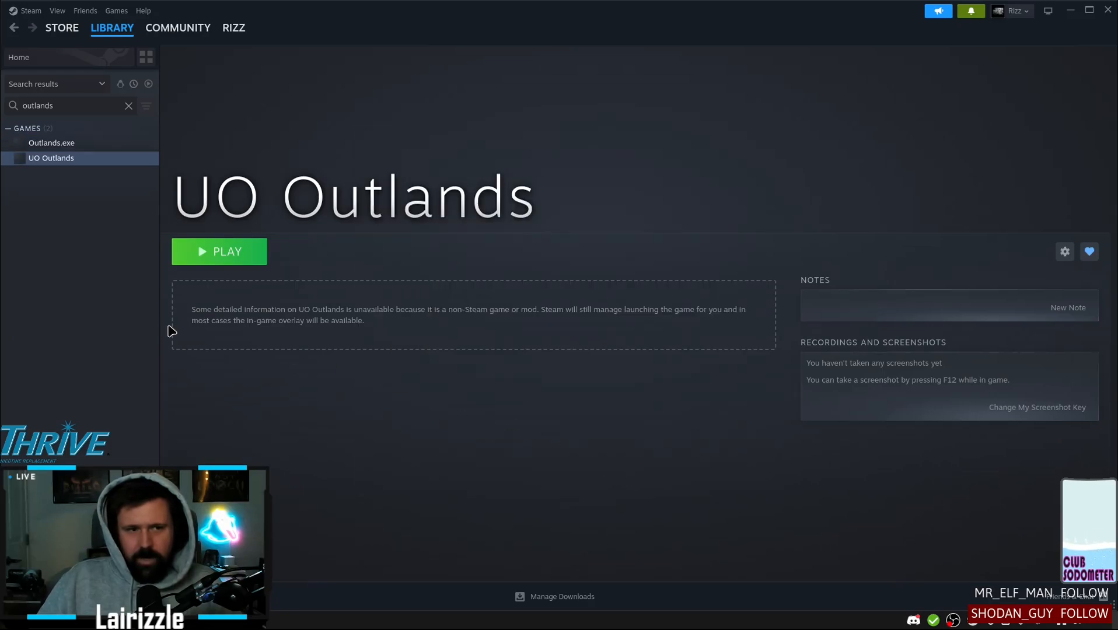
# Force Outlands.exe to use the GE-Proton9-27 compatibility tool in its Steam properties and close them
pyautogui.click(69, 145)
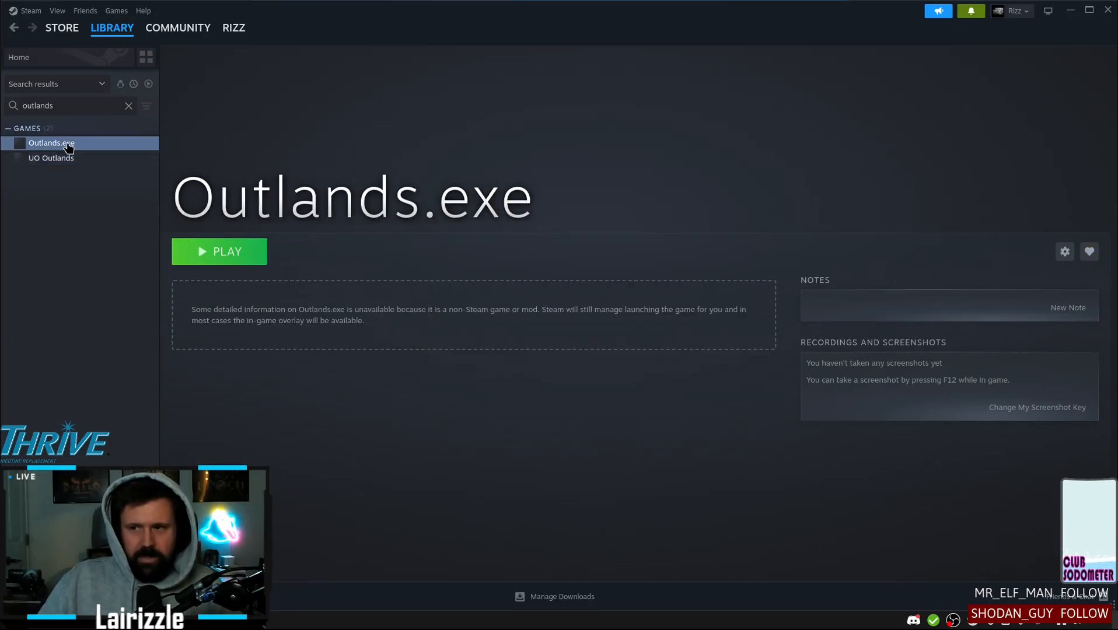
pyautogui.rightClick(48, 143)
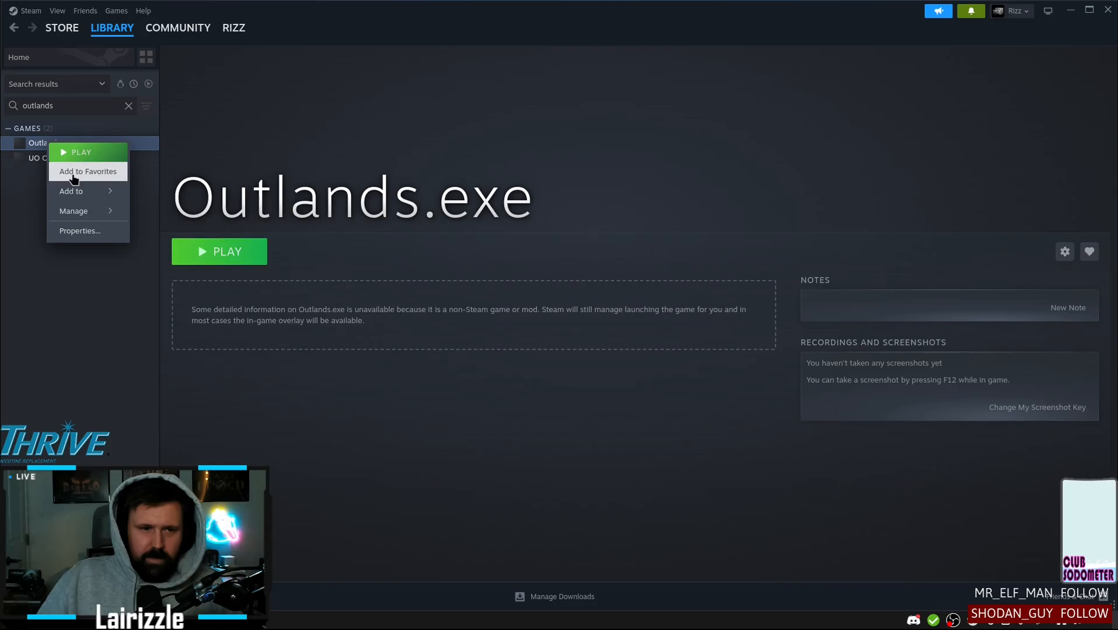
pyautogui.click(91, 232)
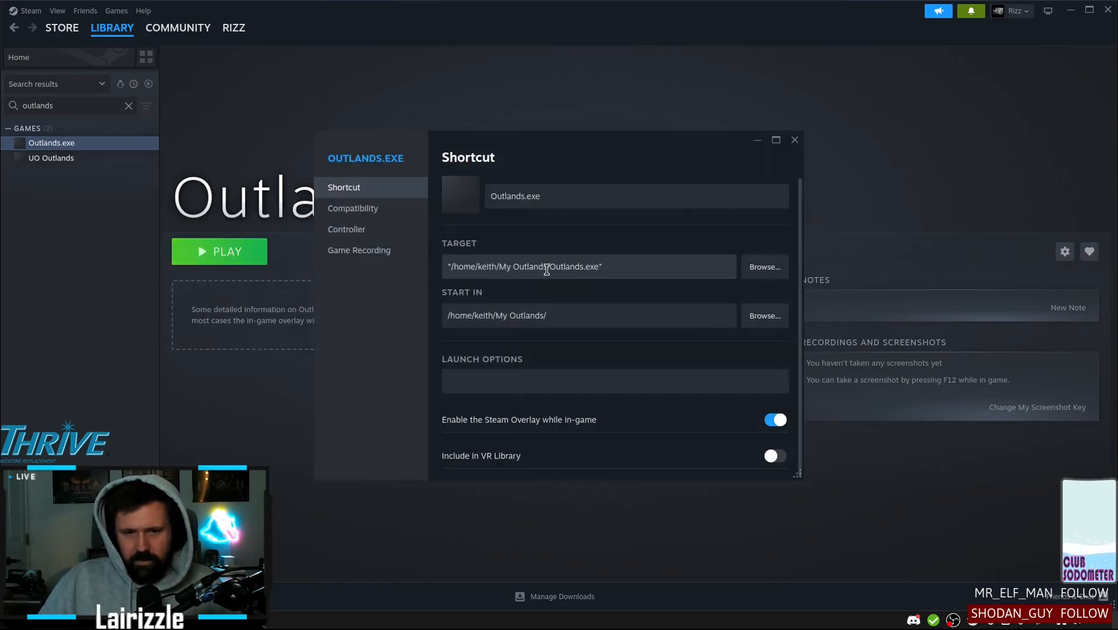
pyautogui.click(354, 213)
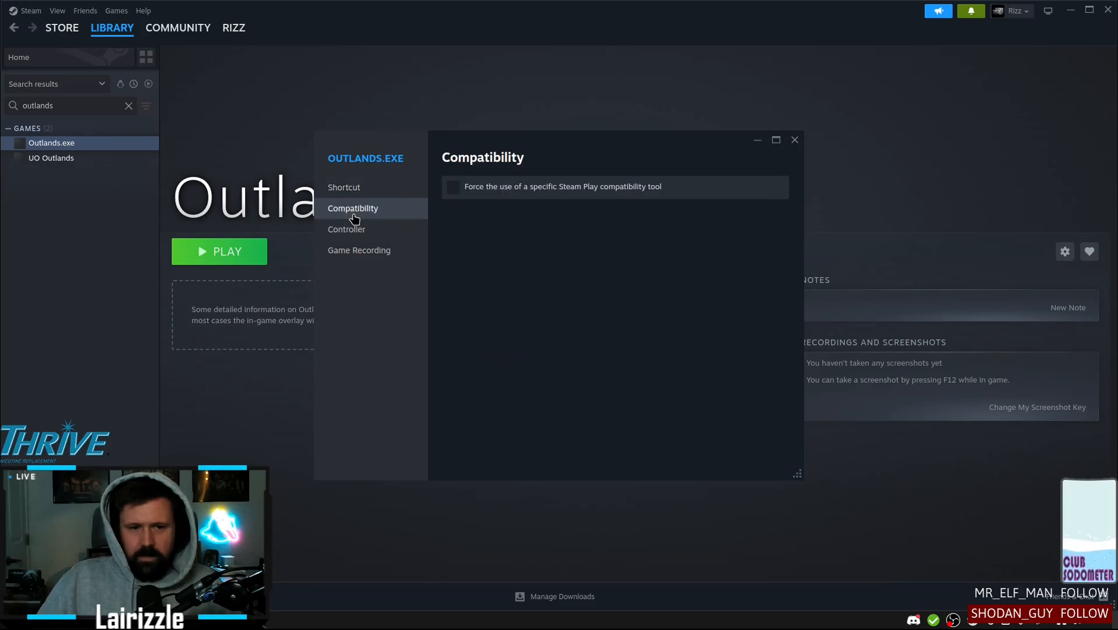
pyautogui.click(453, 187)
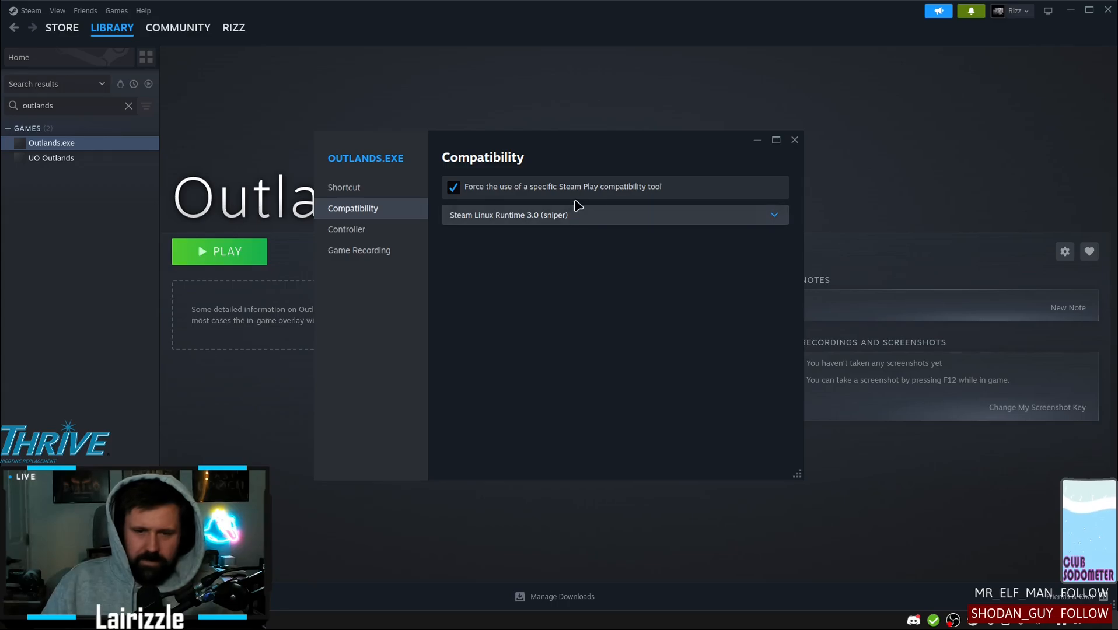
pyautogui.click(571, 216)
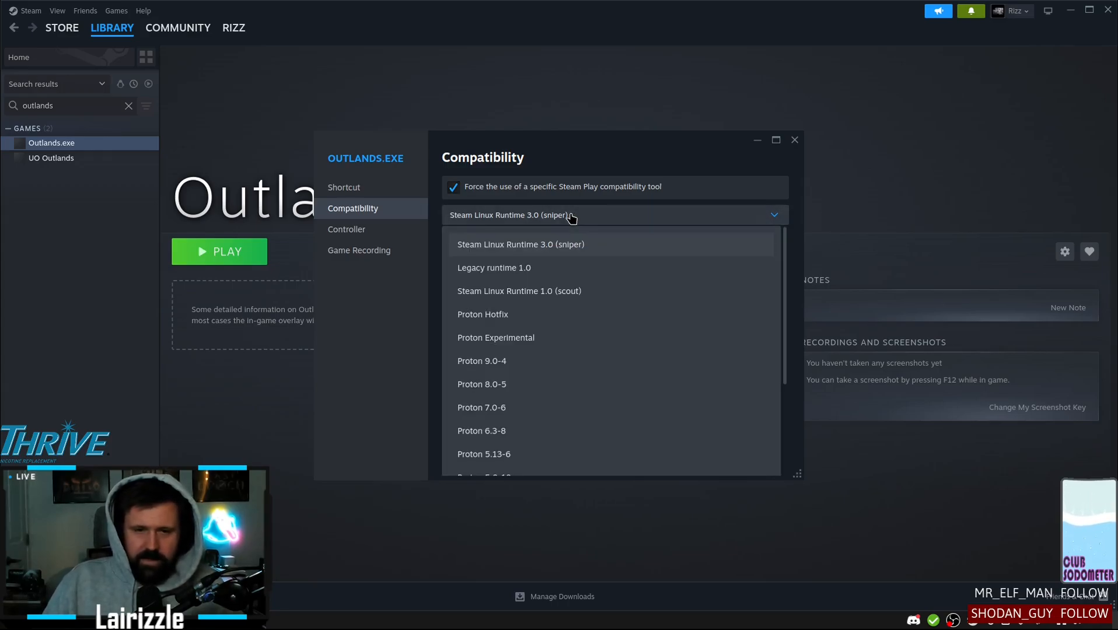
pyautogui.scroll(-5, 624, 349)
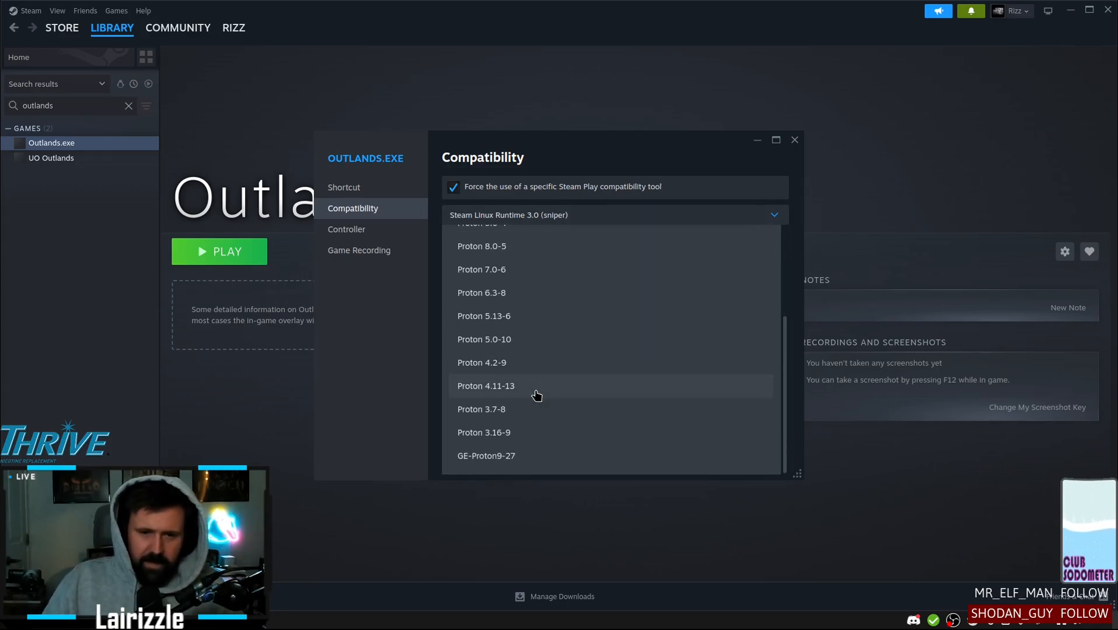
pyautogui.click(525, 461)
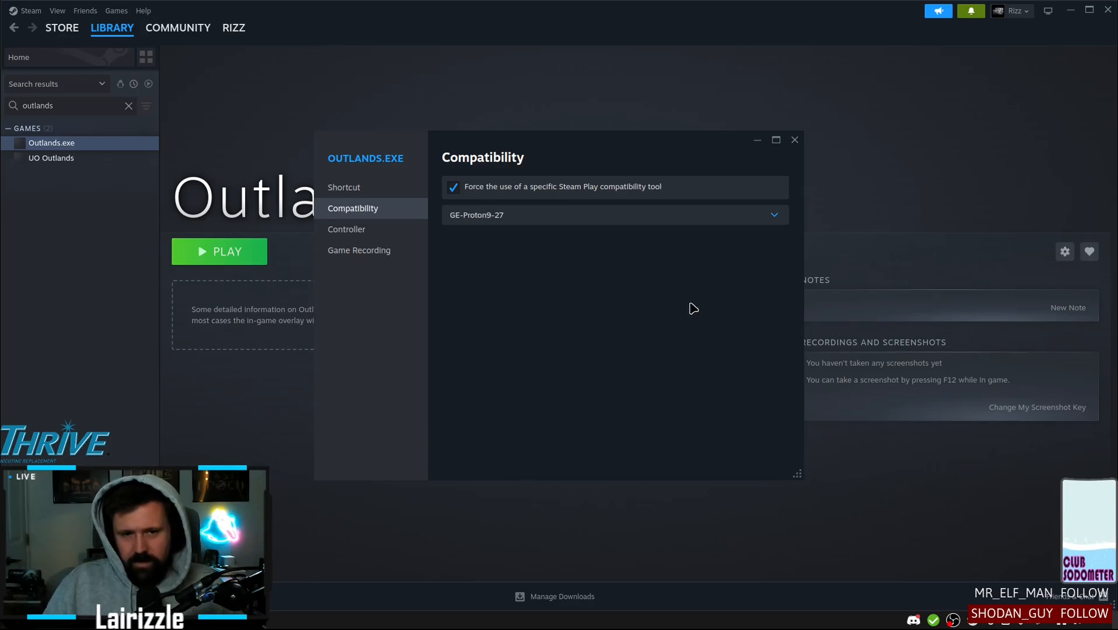
pyautogui.click(794, 141)
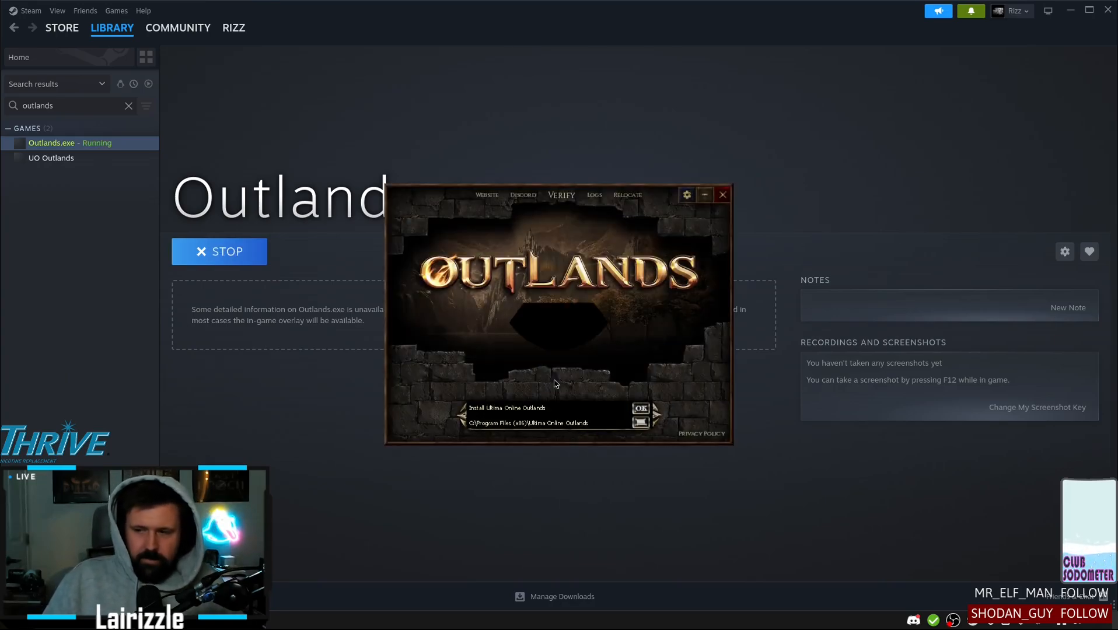
# Install Ultima Online Outlands to C:\Program Files (x86)\Ultima Online Outlands, start the game, and reposition the Razor and ClassicUO windows
pyautogui.click(641, 410)
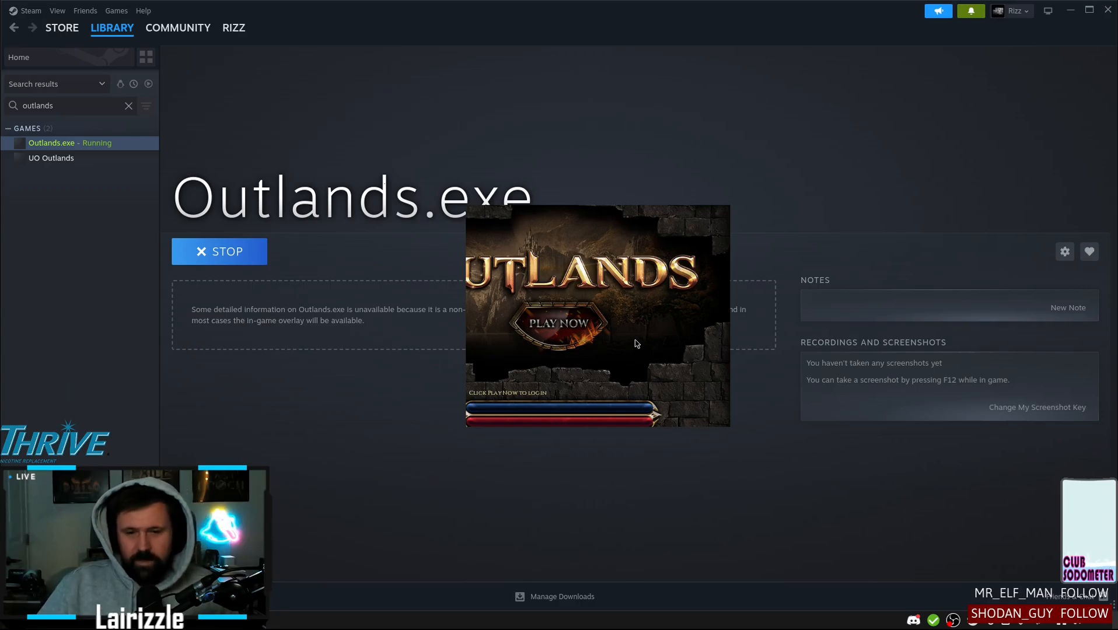
pyautogui.click(567, 334)
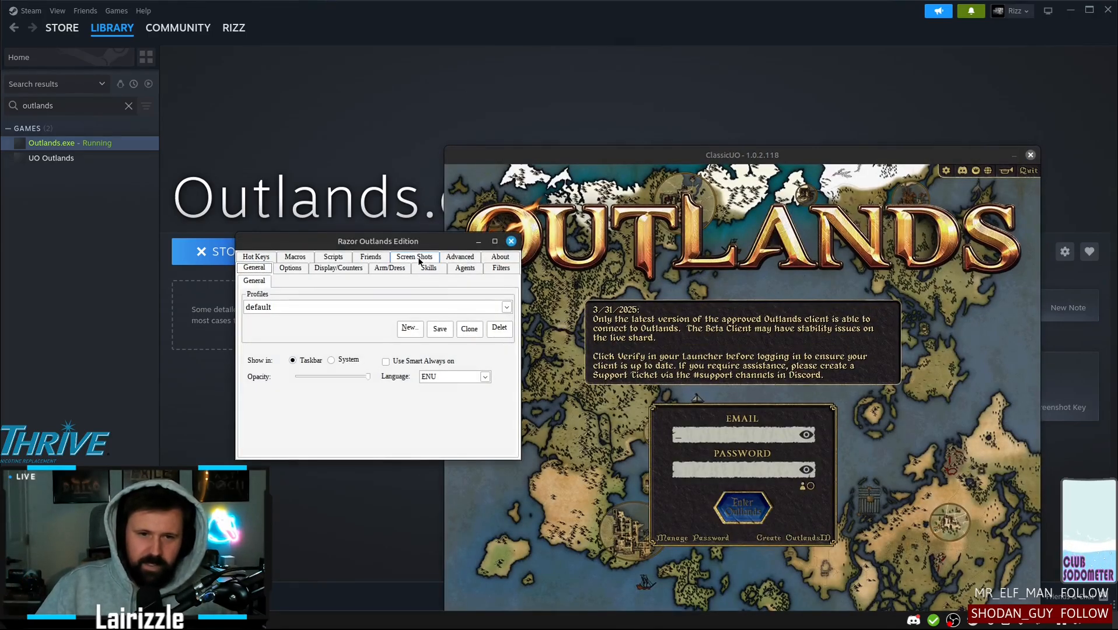
pyautogui.moveTo(402, 248); pyautogui.dragTo(251, 245)
pyautogui.moveTo(565, 157); pyautogui.dragTo(442, 101)
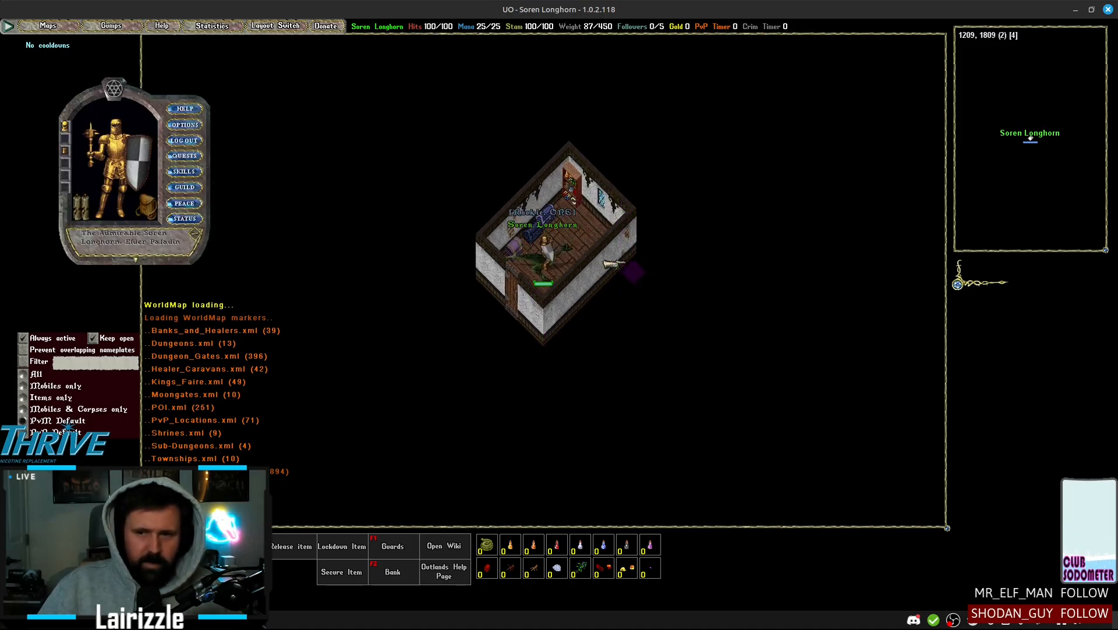
# Test the running game by walking the character around the small room
pyautogui.rightClick(624, 264)
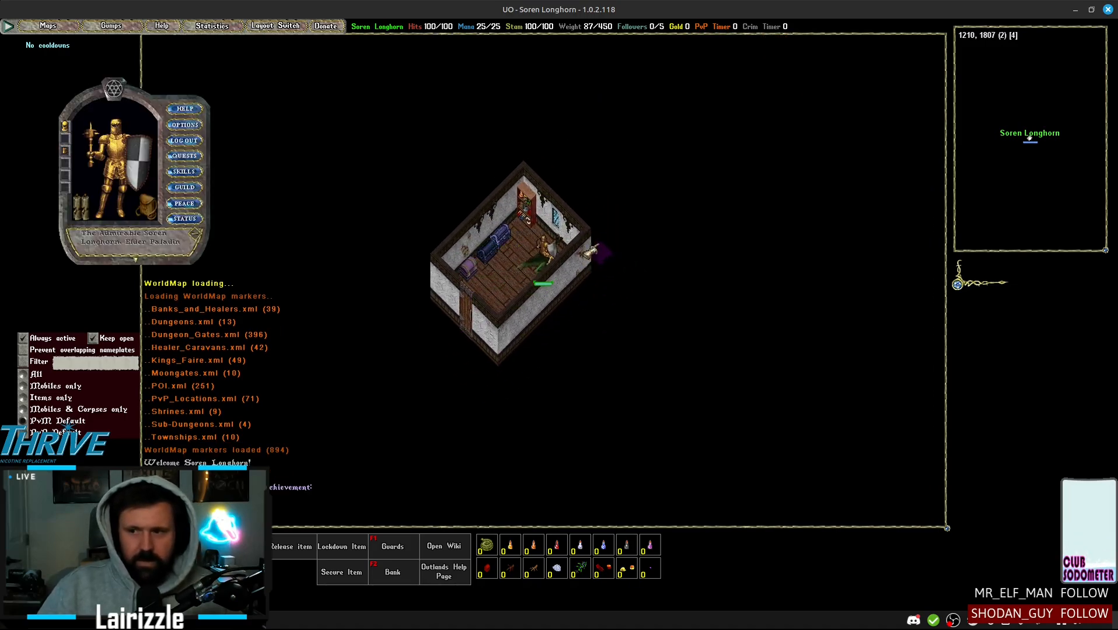
pyautogui.rightClick(523, 331)
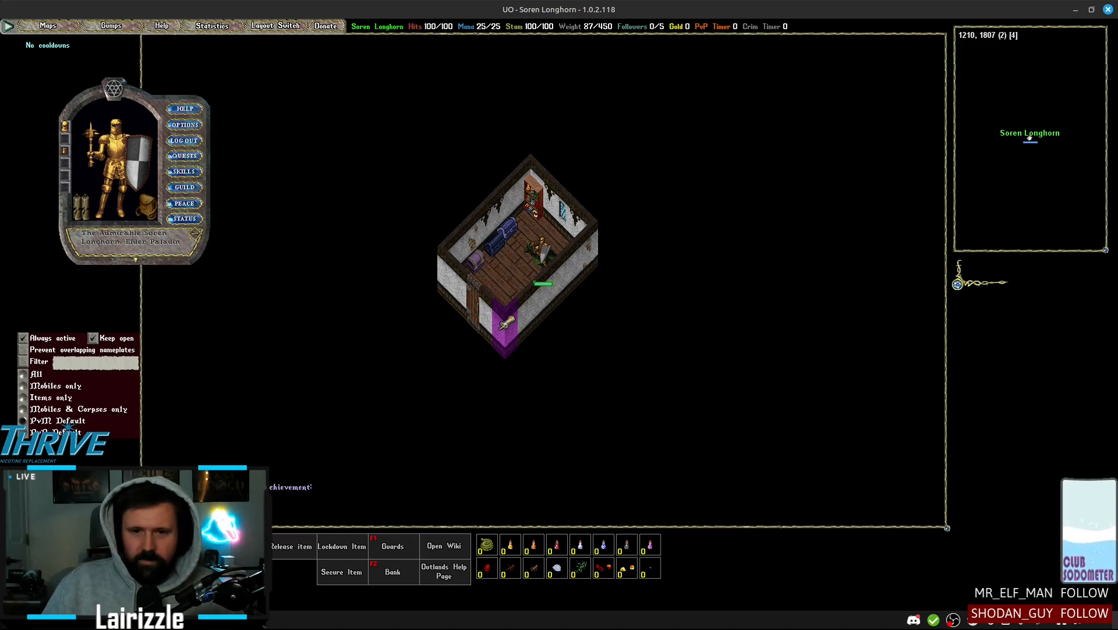
pyautogui.moveTo(505, 323); pyautogui.dragTo(590, 154)
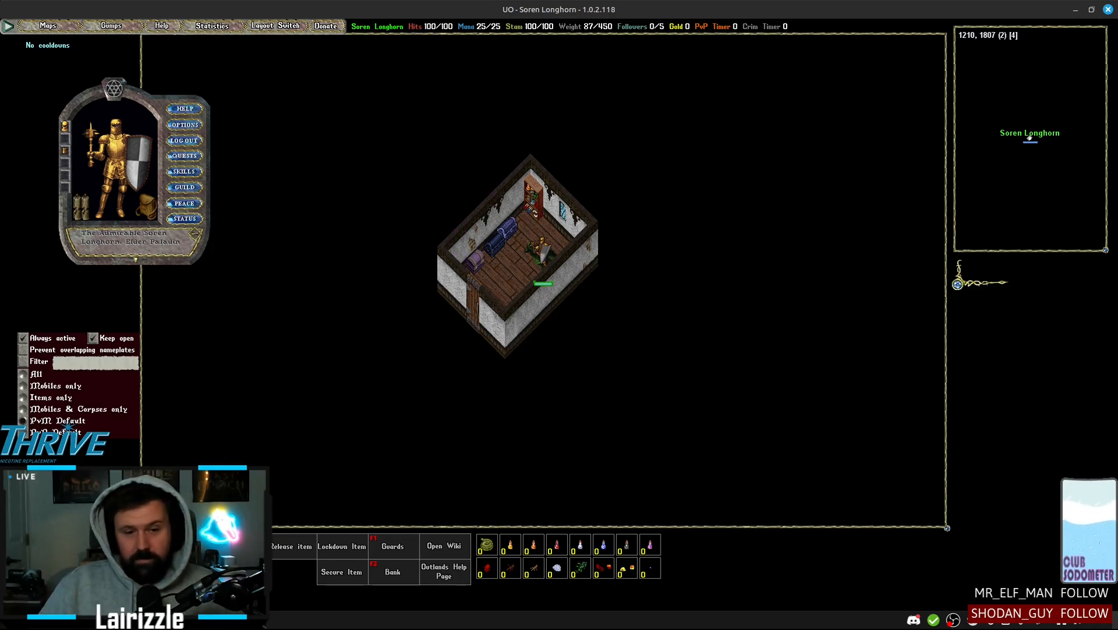
# Return to the Outlands launcher, start a second game client and close its login window
pyautogui.click(175, 621)
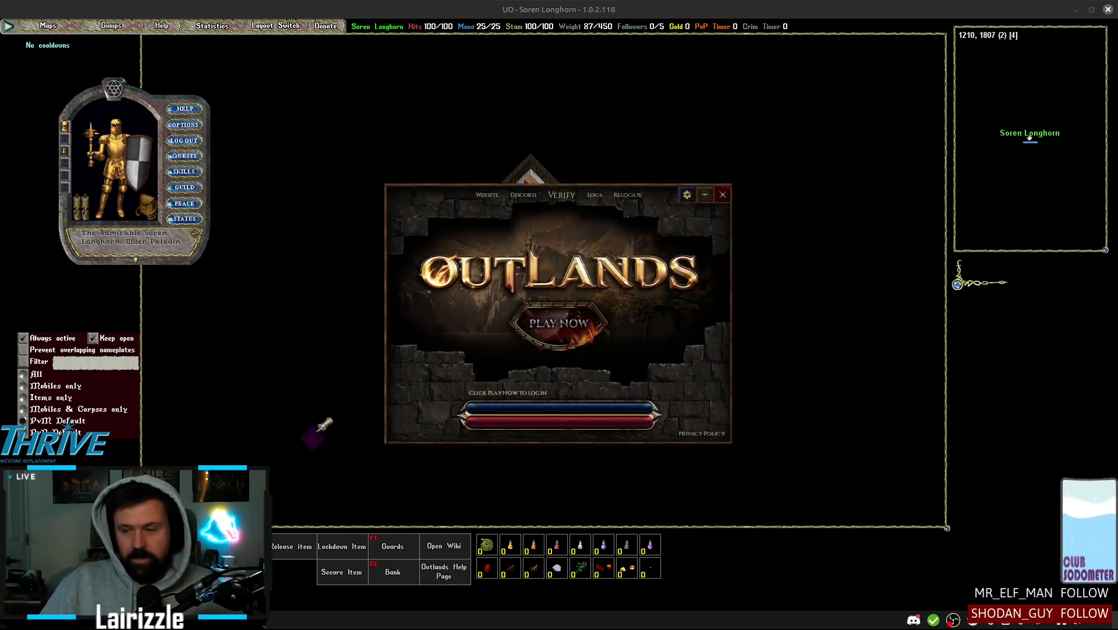
pyautogui.click(565, 325)
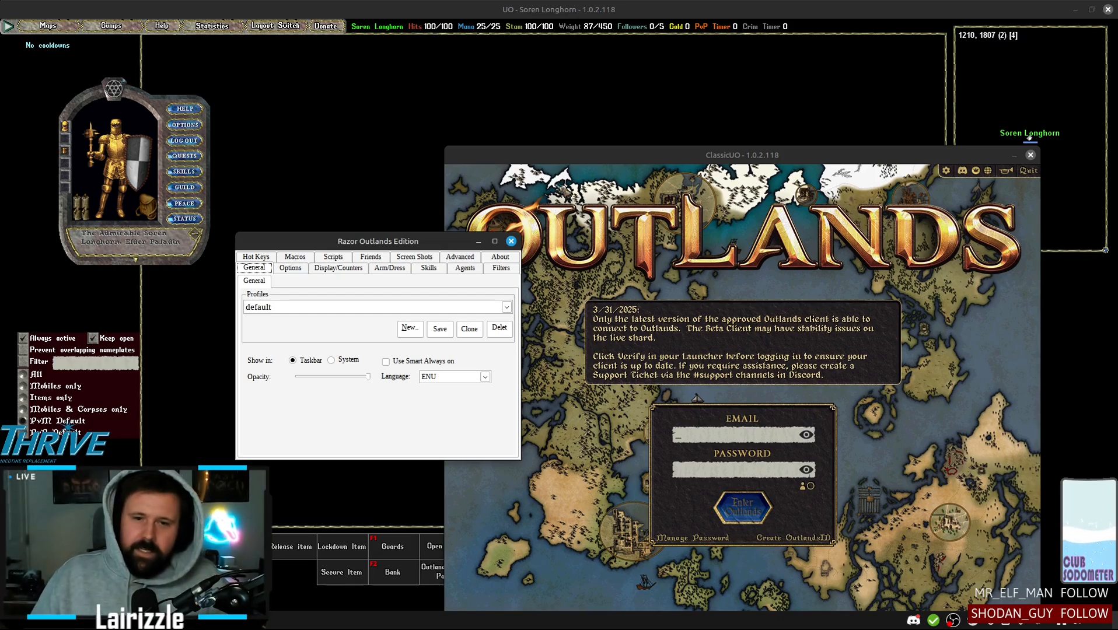
pyautogui.click(1030, 155)
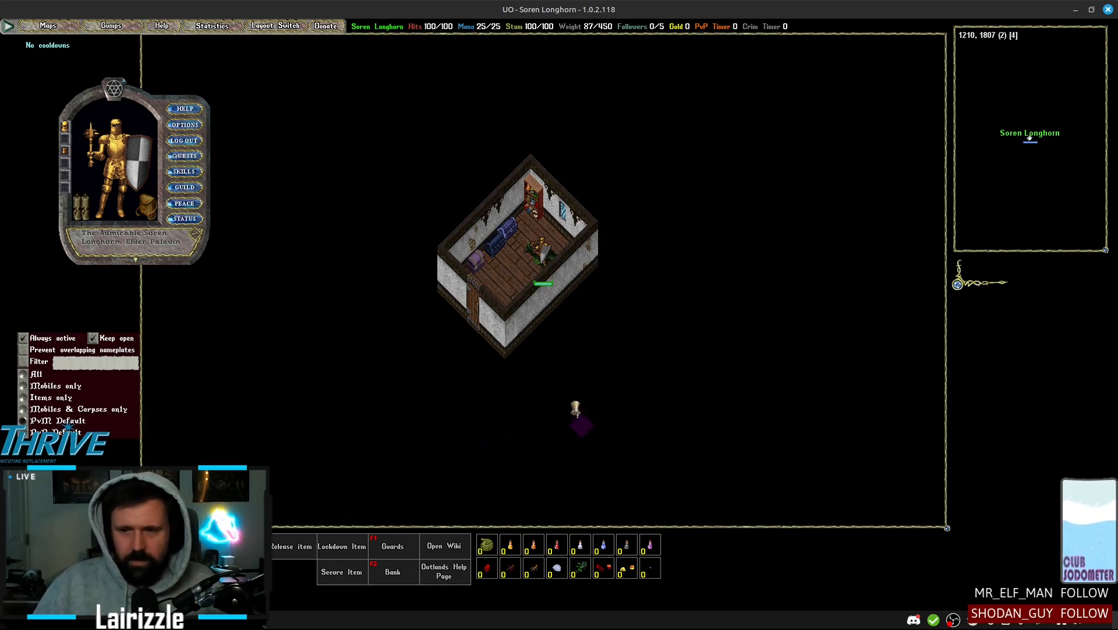
# Log the character out of the game and close the ClassicUO client and the Outlands launcher
pyautogui.click(184, 141)
pyautogui.click(579, 334)
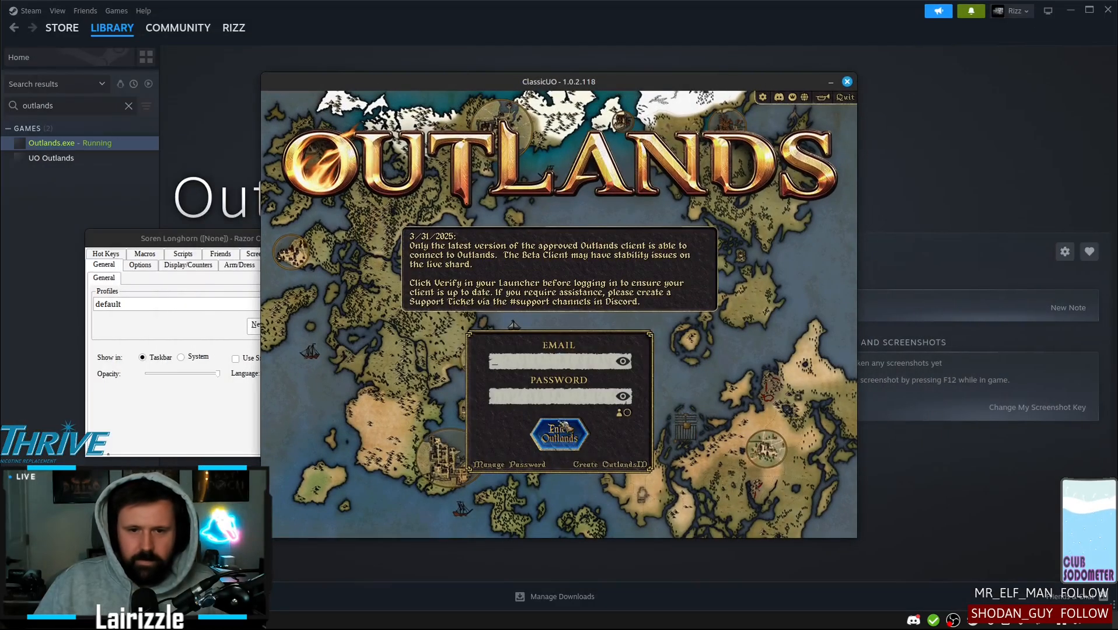
pyautogui.click(848, 83)
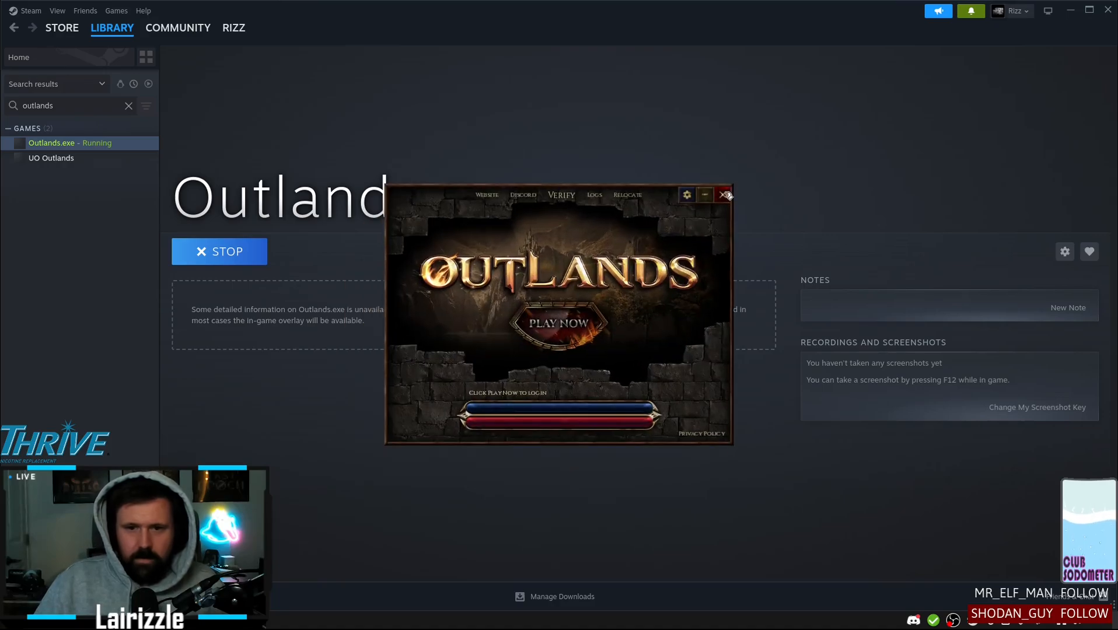
pyautogui.click(726, 195)
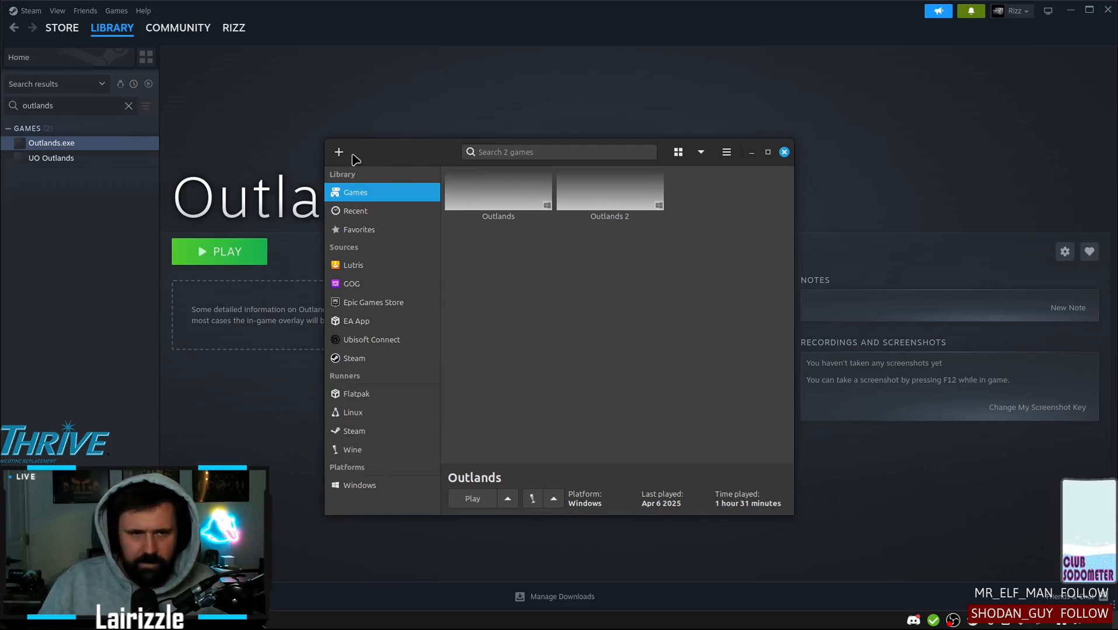
# In Lutris, add a locally installed game named My Outlands with the Wine runner
pyautogui.click(342, 155)
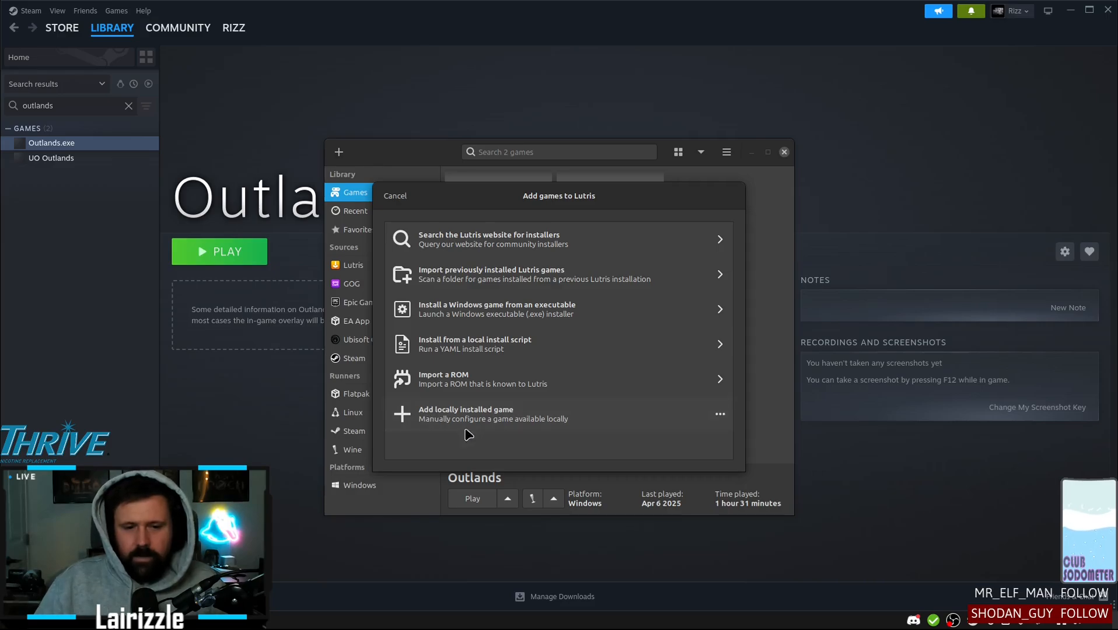
pyautogui.click(566, 415)
pyautogui.write('My Outlands')
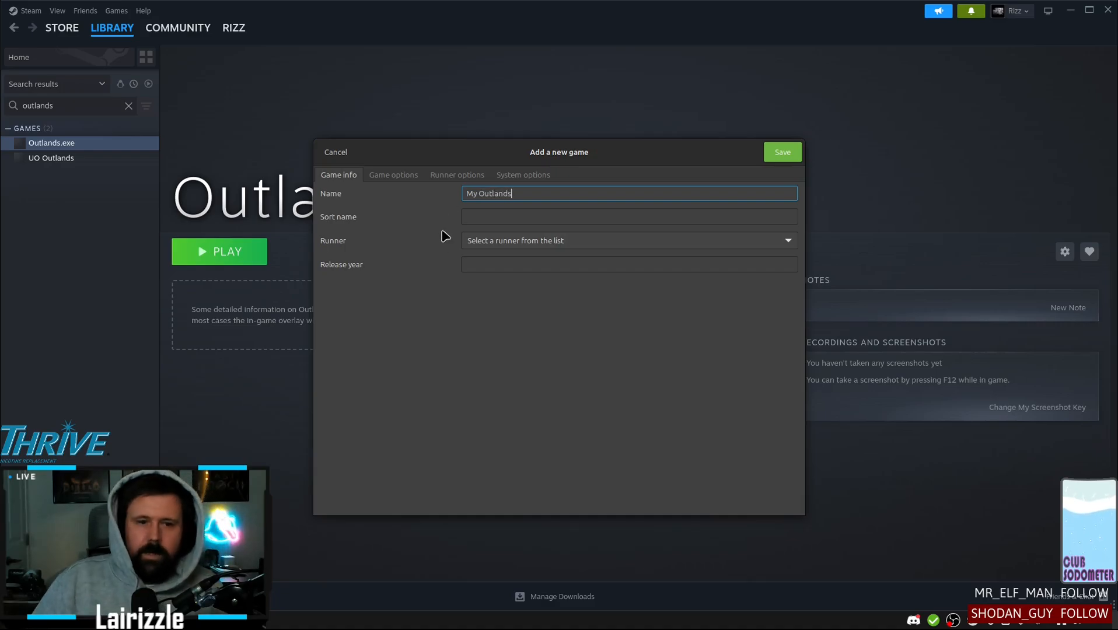
pyautogui.click(509, 241)
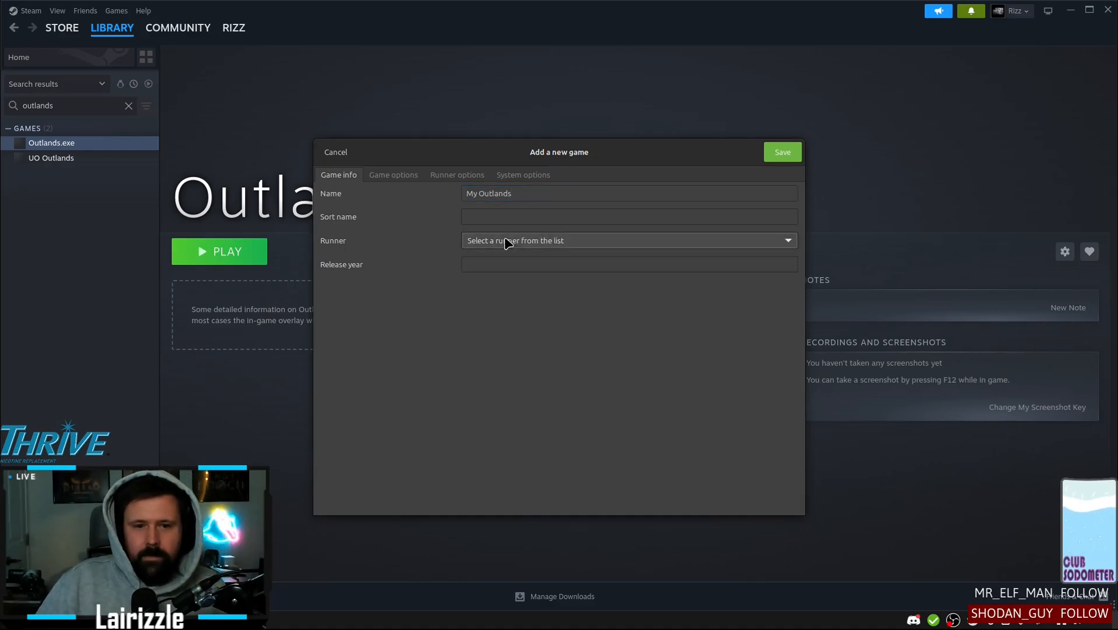
pyautogui.click(505, 317)
# Browse for the new game's executable from the home folder with hidden files shown
pyautogui.click(397, 177)
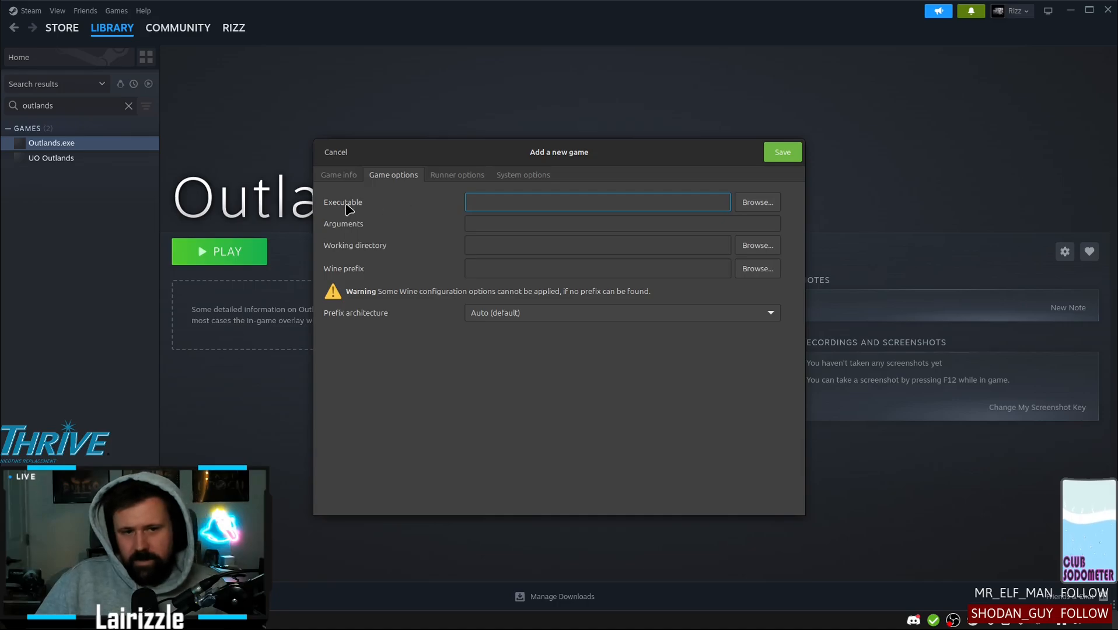
pyautogui.click(746, 208)
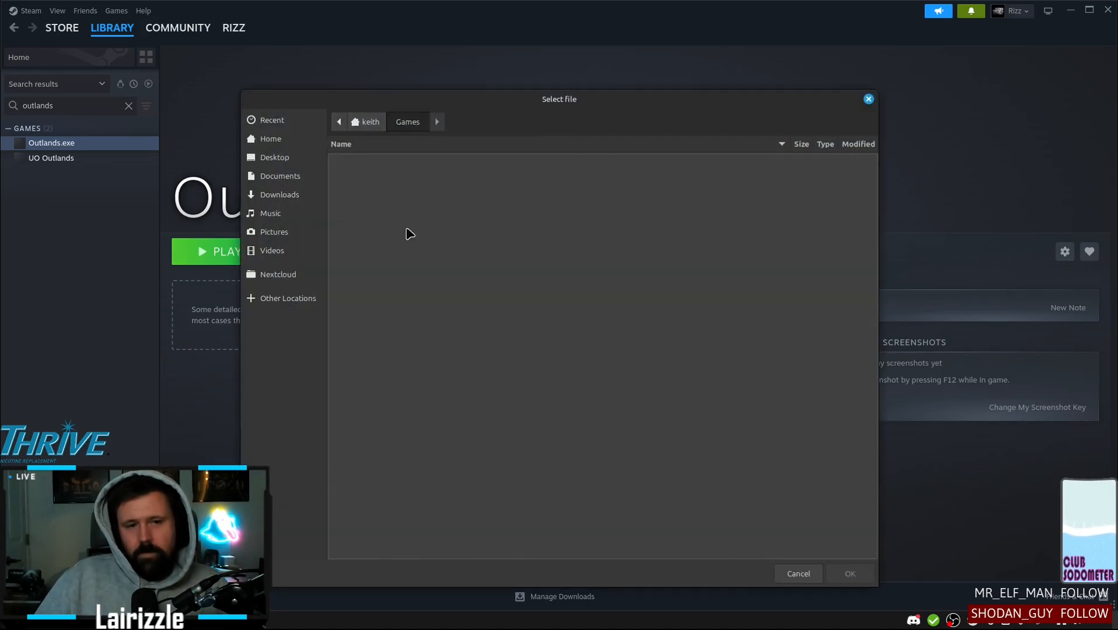
pyautogui.click(276, 142)
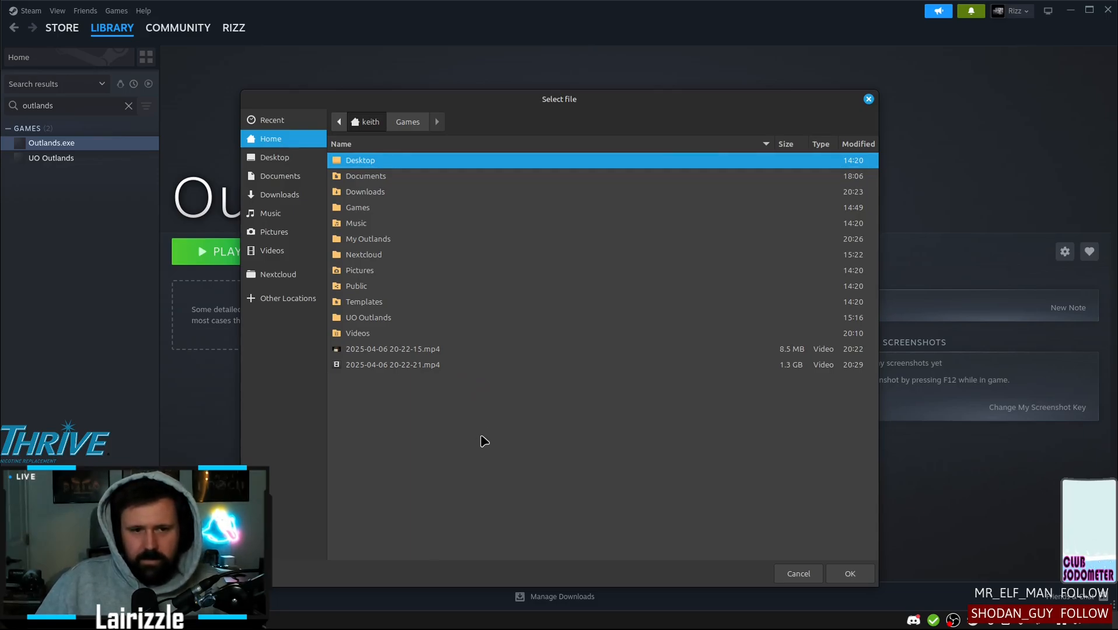
pyautogui.hotkey('ctrl', 'h')
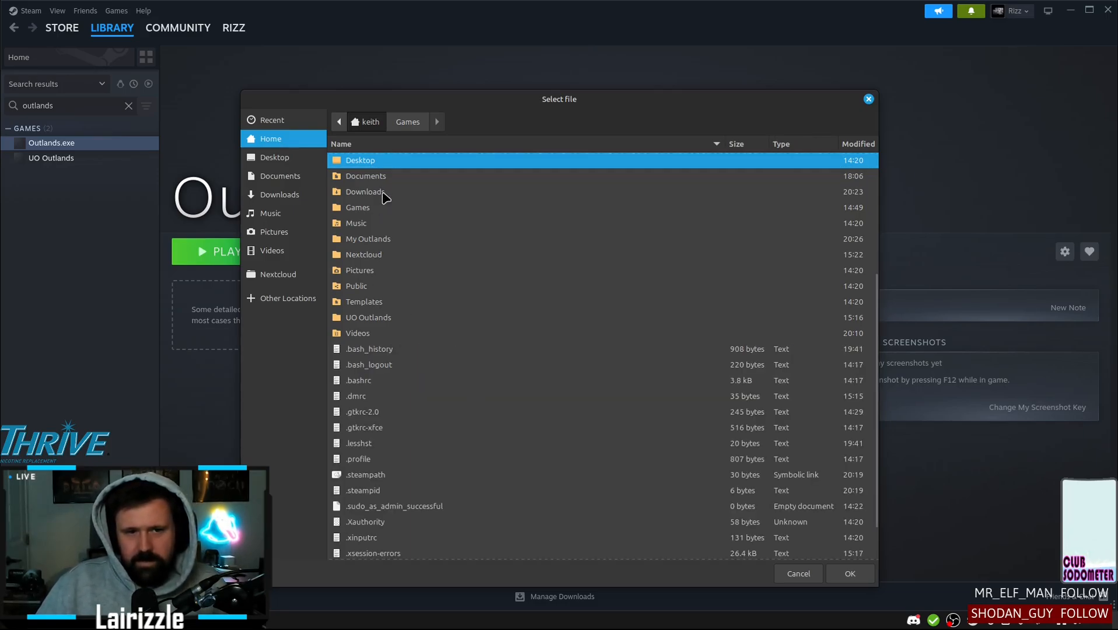
pyautogui.scroll(-2, 429, 303)
pyautogui.scroll(5, 437, 350)
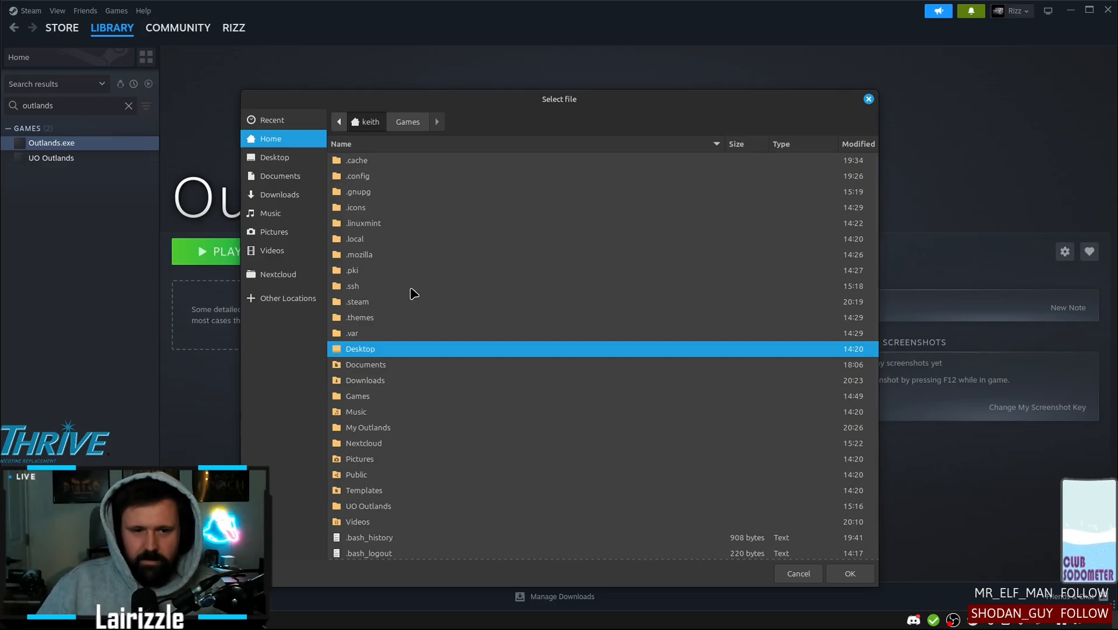
# Navigate to the compatdata folder inside .steam/debian-installation/steamapps
pyautogui.click(362, 305)
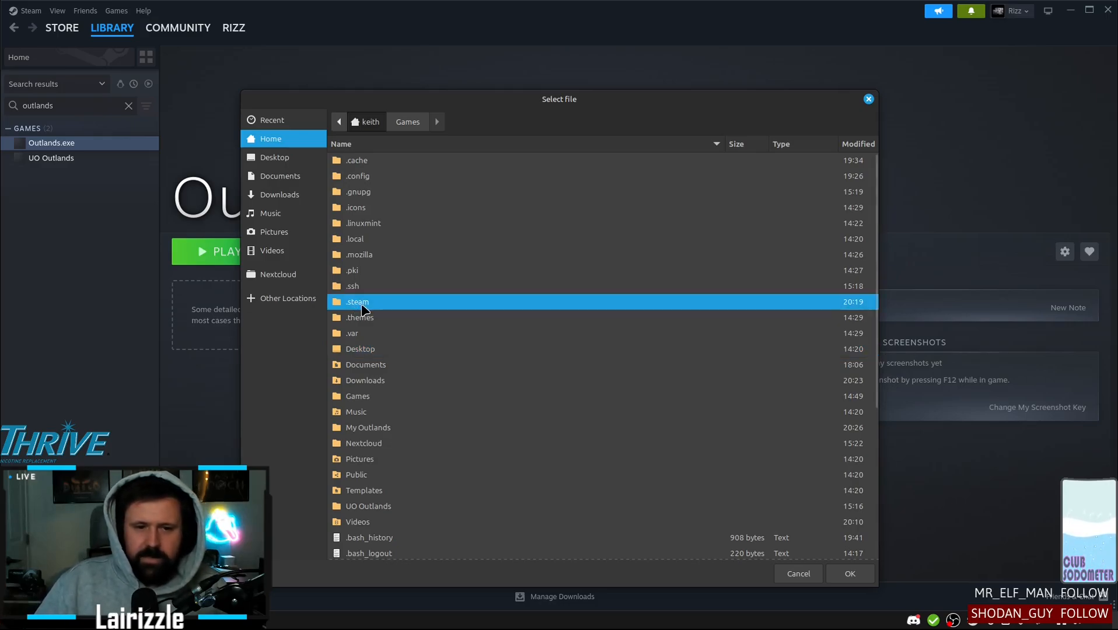
pyautogui.doubleClick(362, 308)
pyautogui.doubleClick(402, 209)
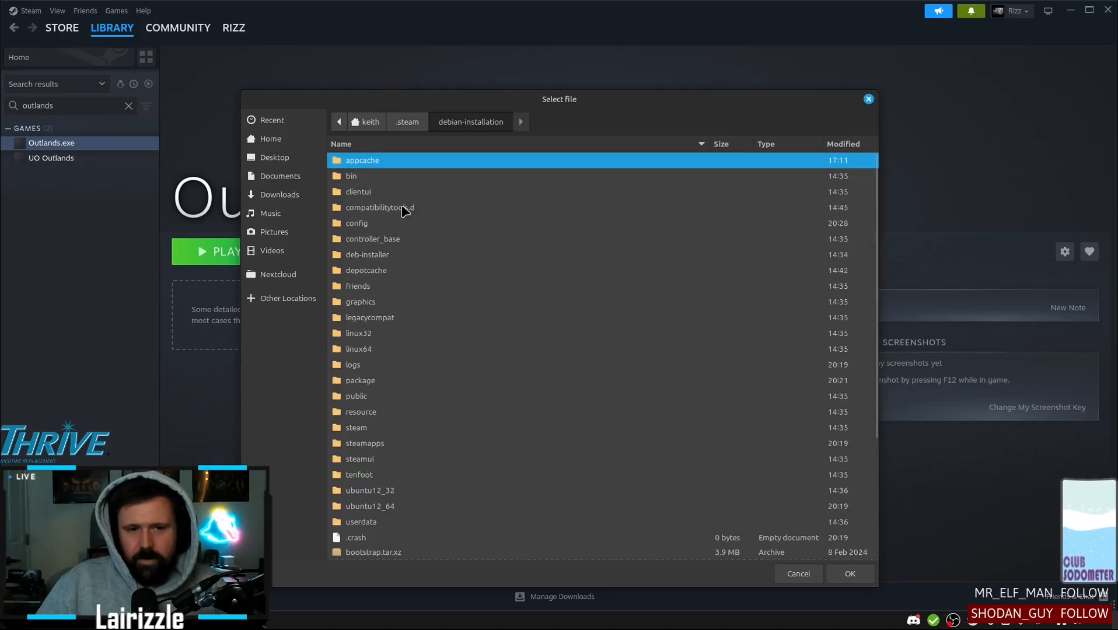
pyautogui.doubleClick(363, 446)
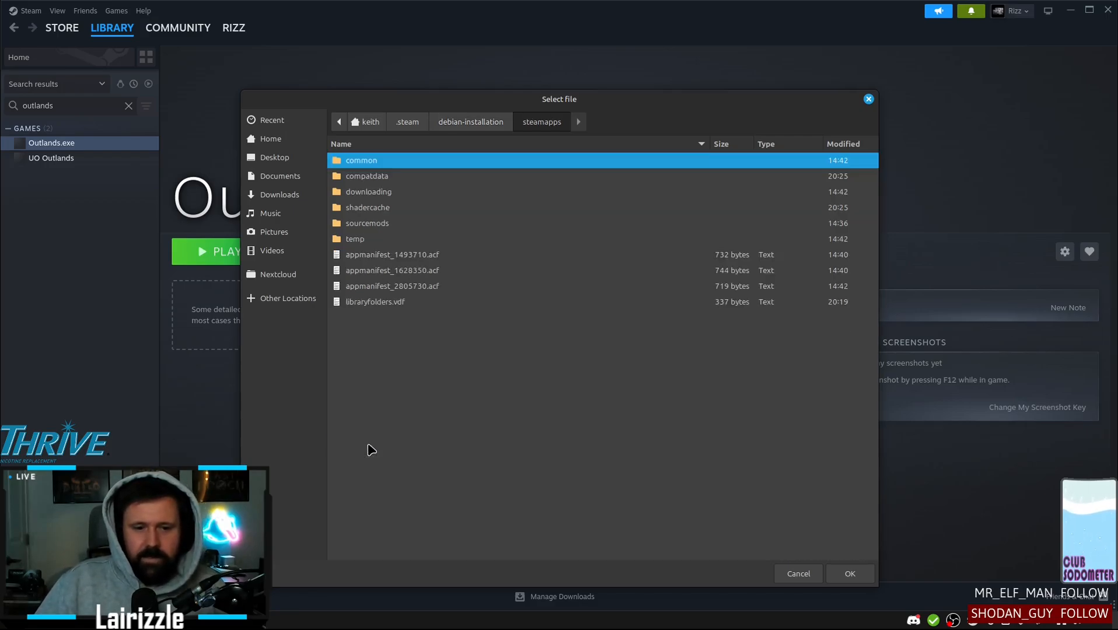
pyautogui.doubleClick(373, 177)
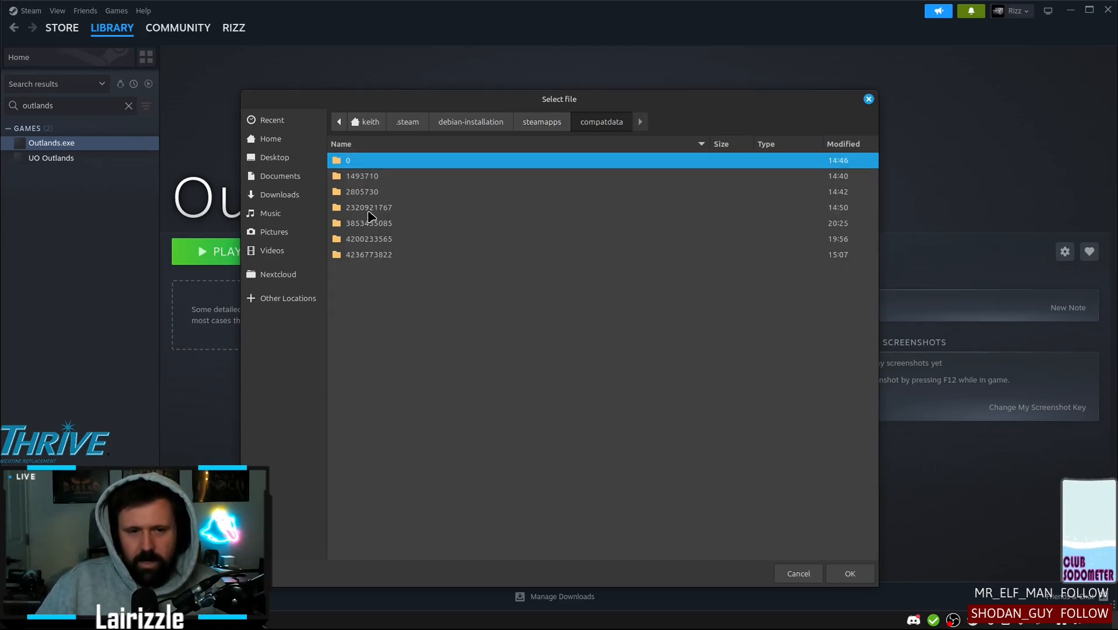
pyautogui.click(369, 209)
pyautogui.click(373, 224)
pyautogui.click(375, 239)
pyautogui.click(374, 257)
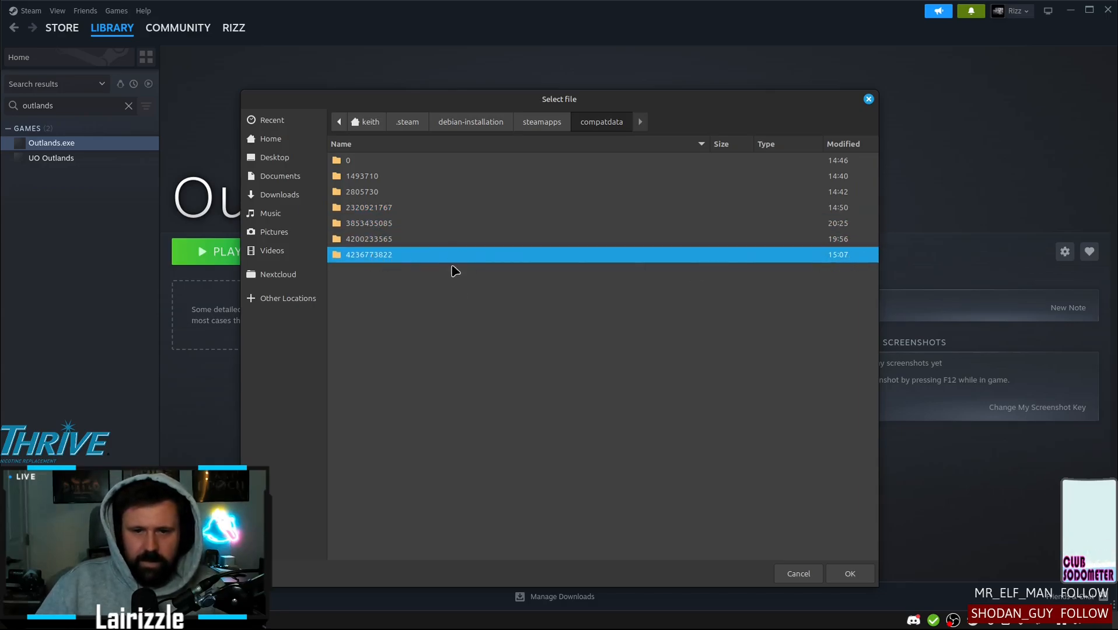
pyautogui.doubleClick(374, 255)
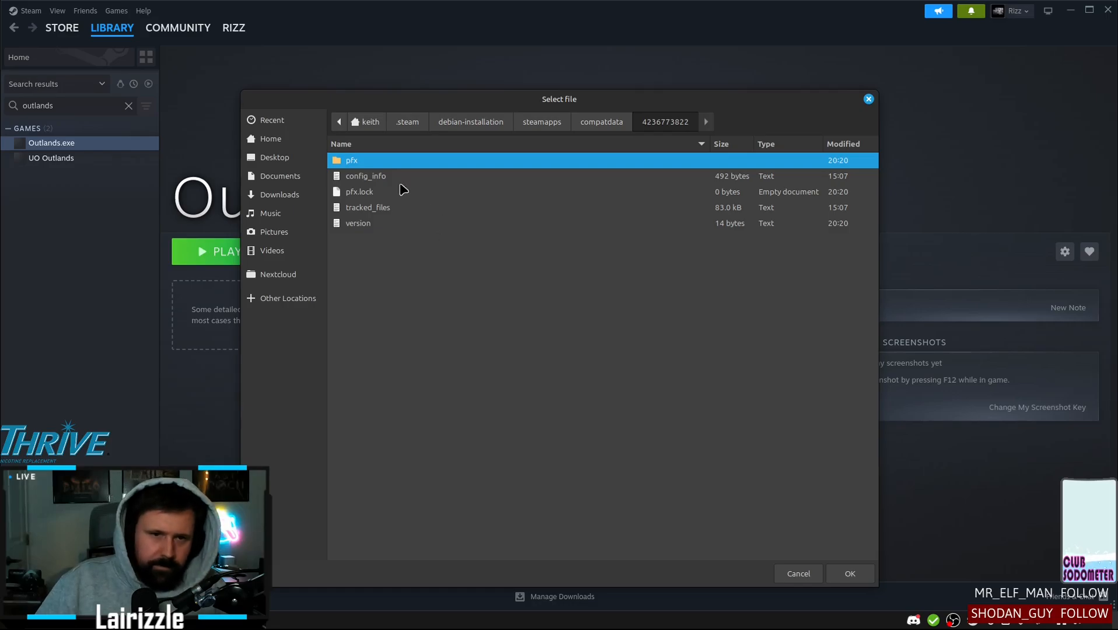
pyautogui.doubleClick(354, 163)
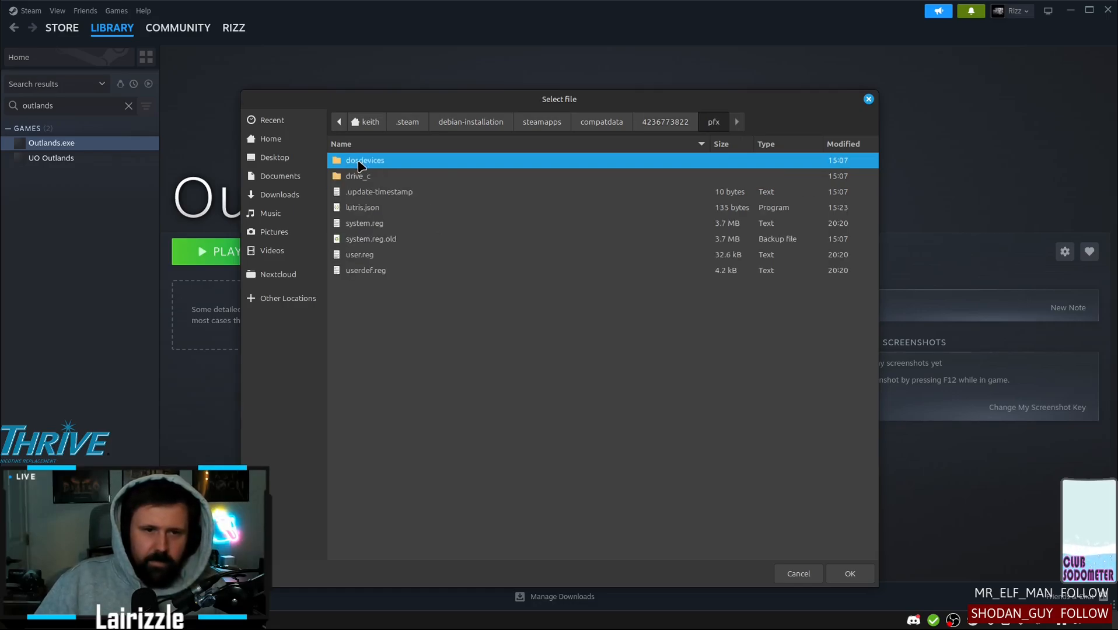
# Navigate through drive_c and Program Files (x86) to the Ultima Online Outlands folder
pyautogui.click(370, 179)
pyautogui.doubleClick(370, 178)
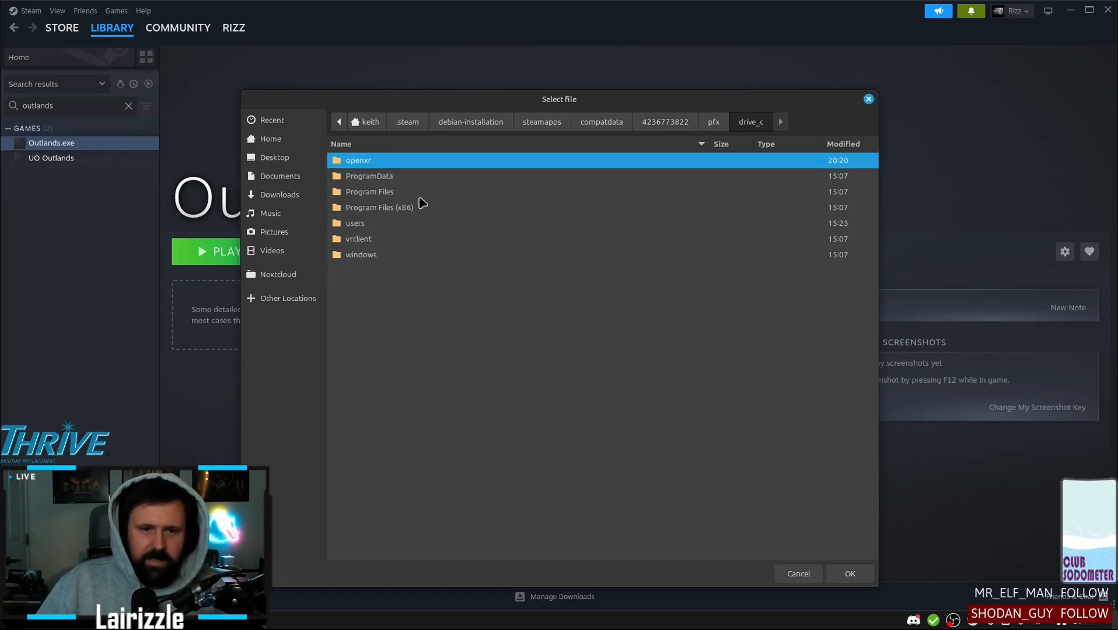
pyautogui.doubleClick(399, 208)
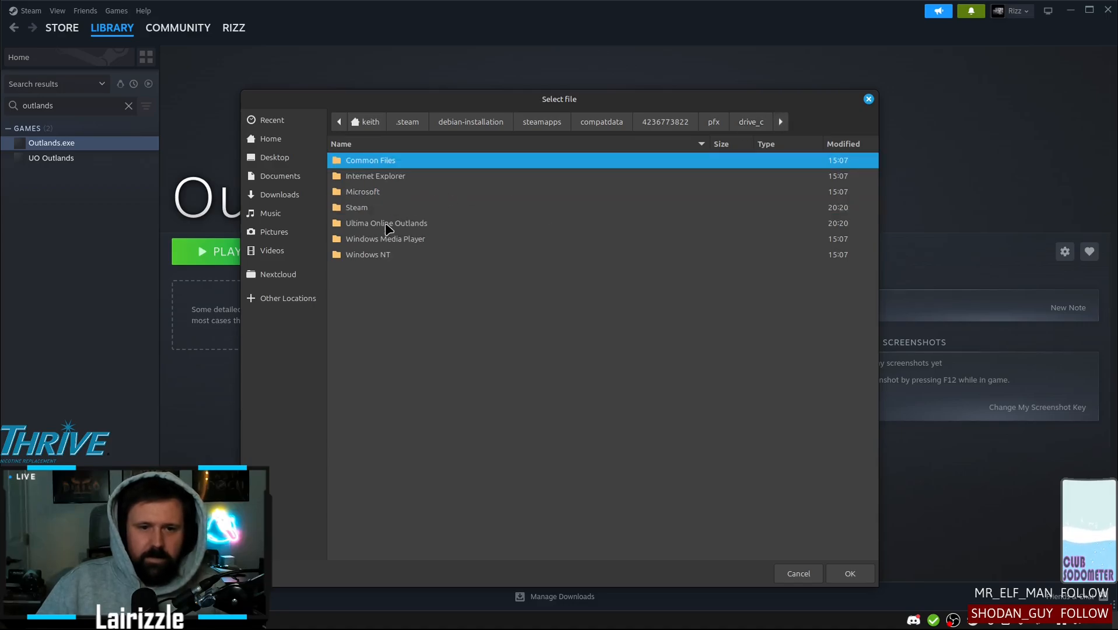
pyautogui.doubleClick(408, 225)
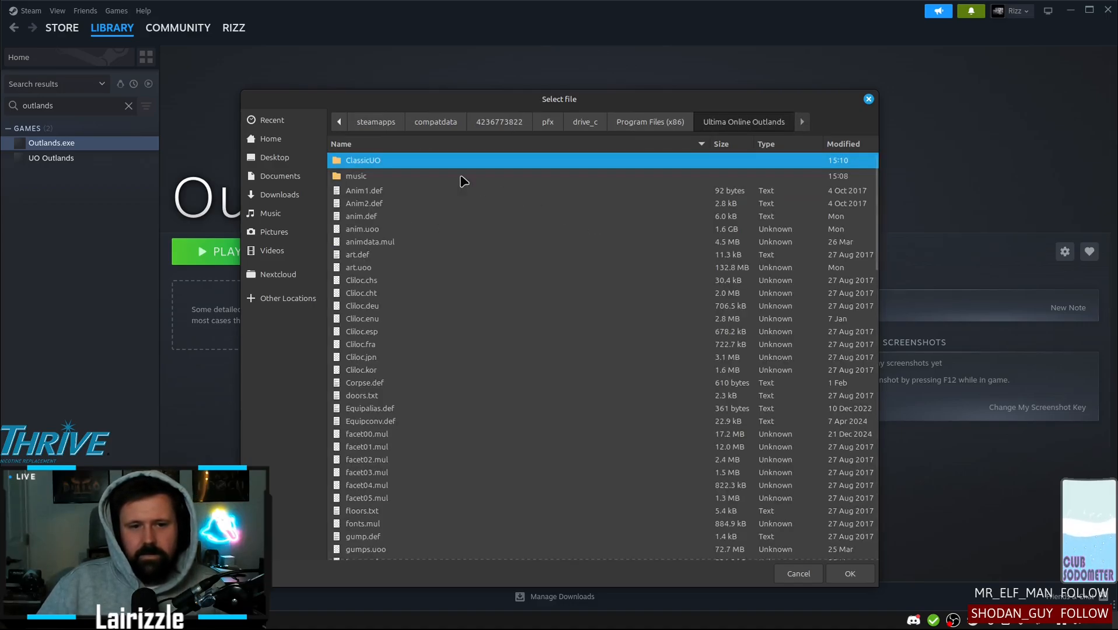
pyautogui.doubleClick(371, 162)
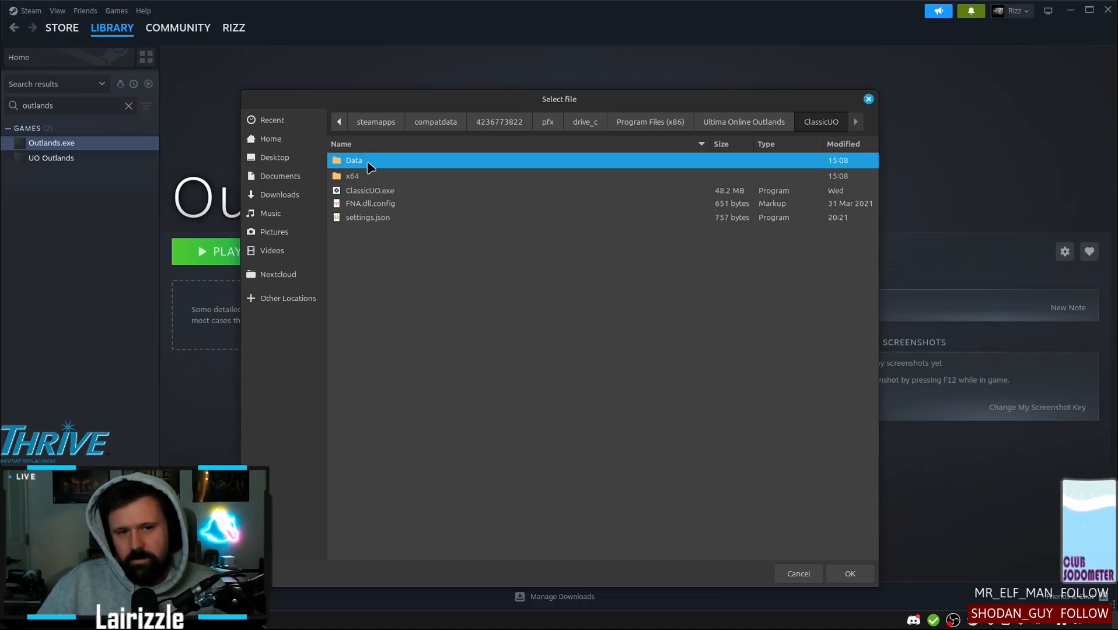
pyautogui.doubleClick(367, 162)
pyautogui.click(770, 123)
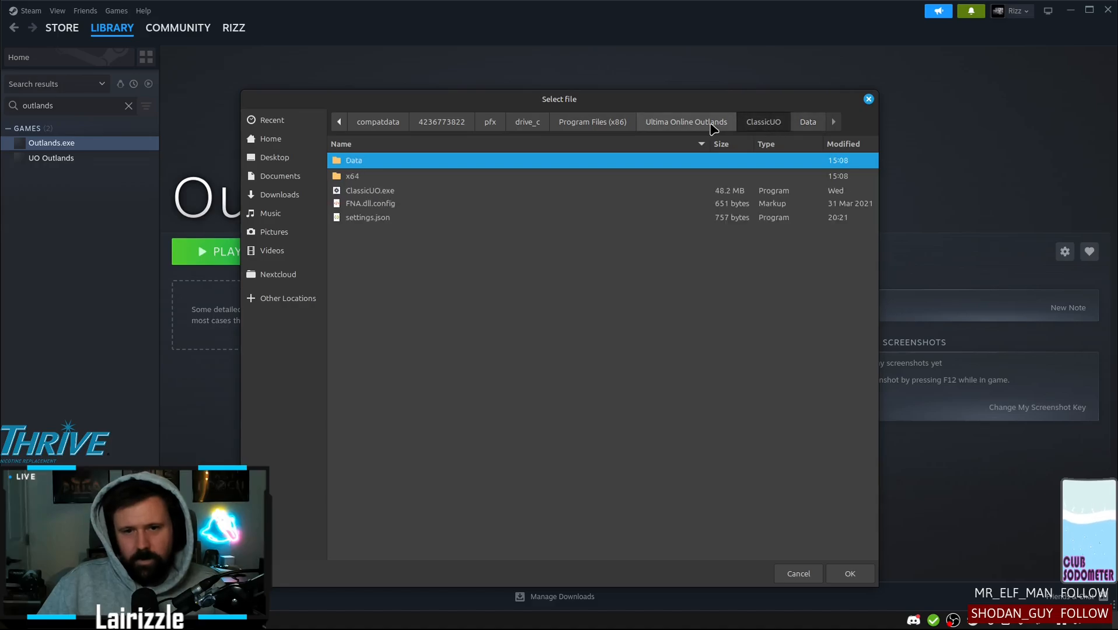
pyautogui.click(697, 128)
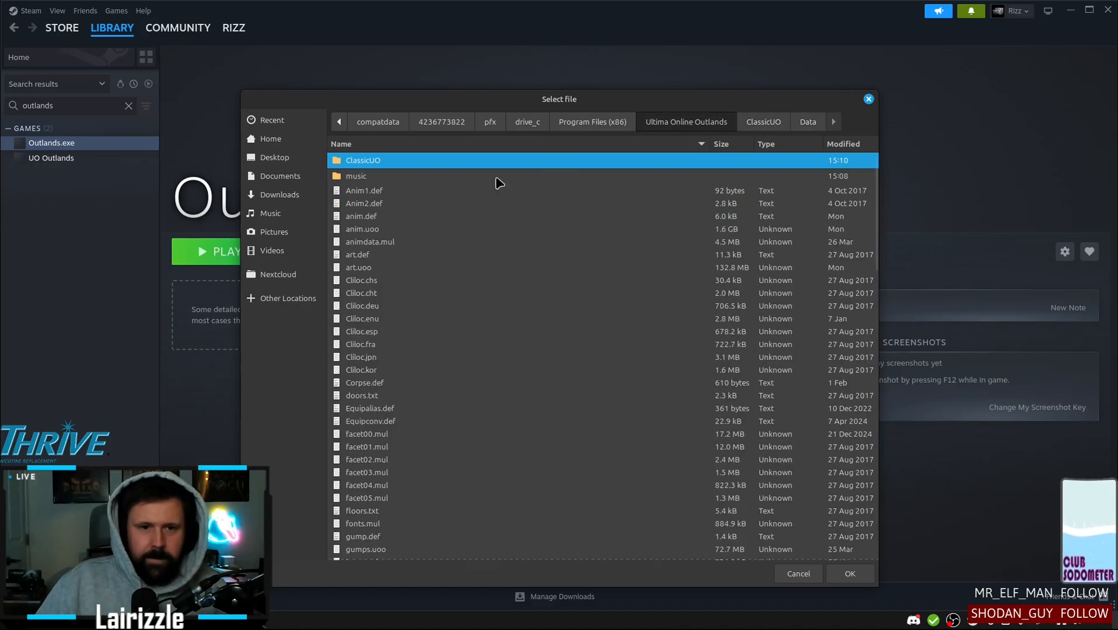
# Set Outlands.exe from the Ultima Online Outlands folder as the new game's executable
pyautogui.scroll(-10, 459, 245)
pyautogui.scroll(-5, 450, 280)
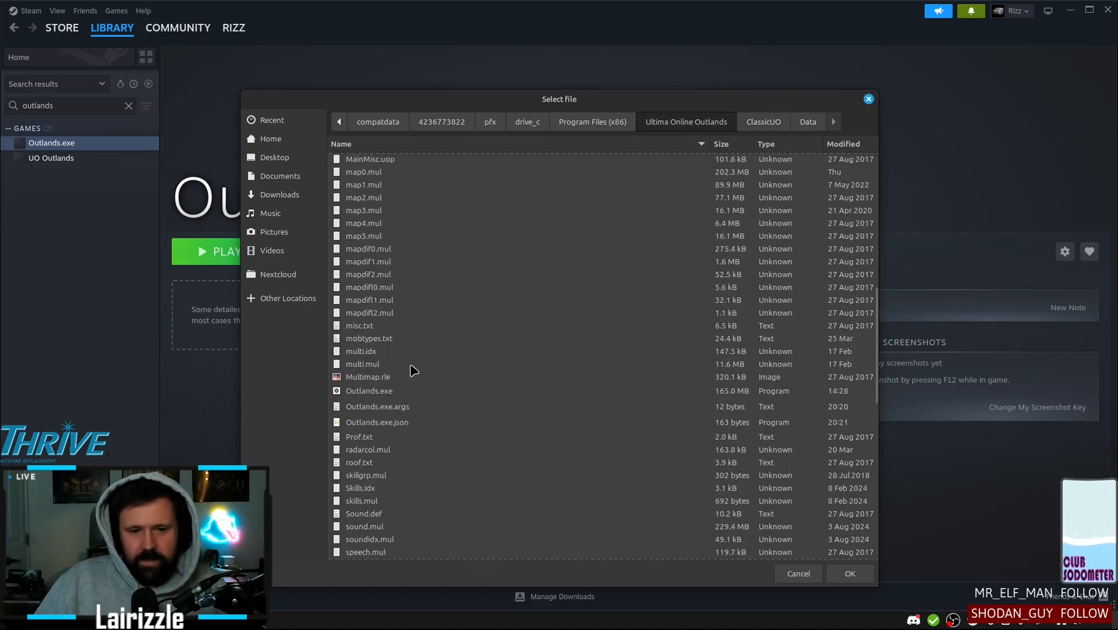
pyautogui.click(374, 393)
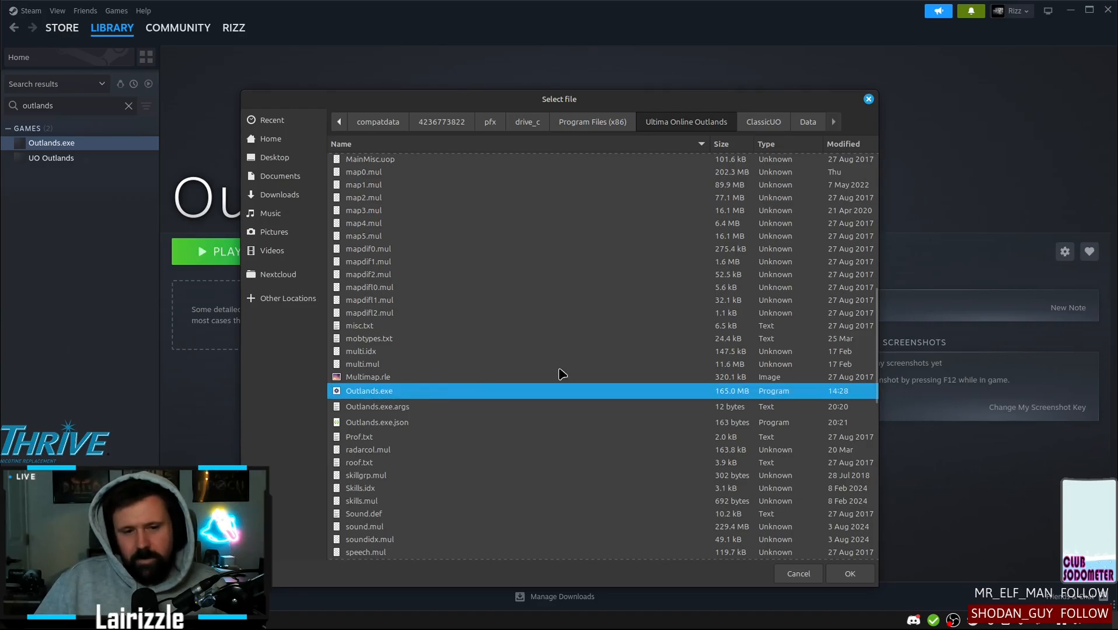
pyautogui.click(850, 575)
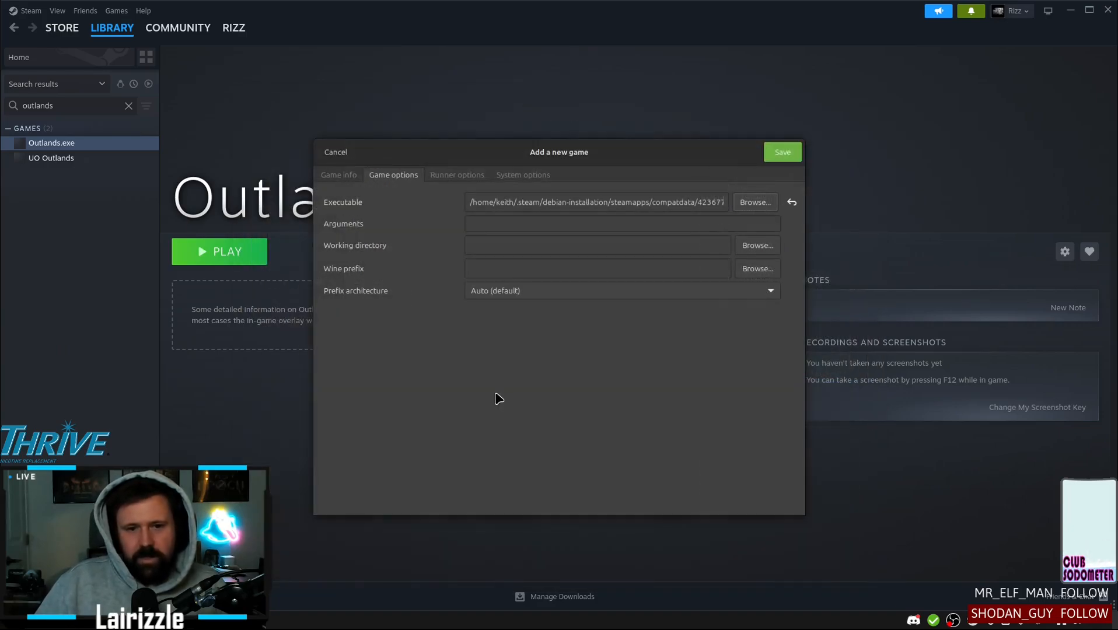
# Check the Wine version in the new game's runner options and save the game to the Lutris library
pyautogui.click(461, 175)
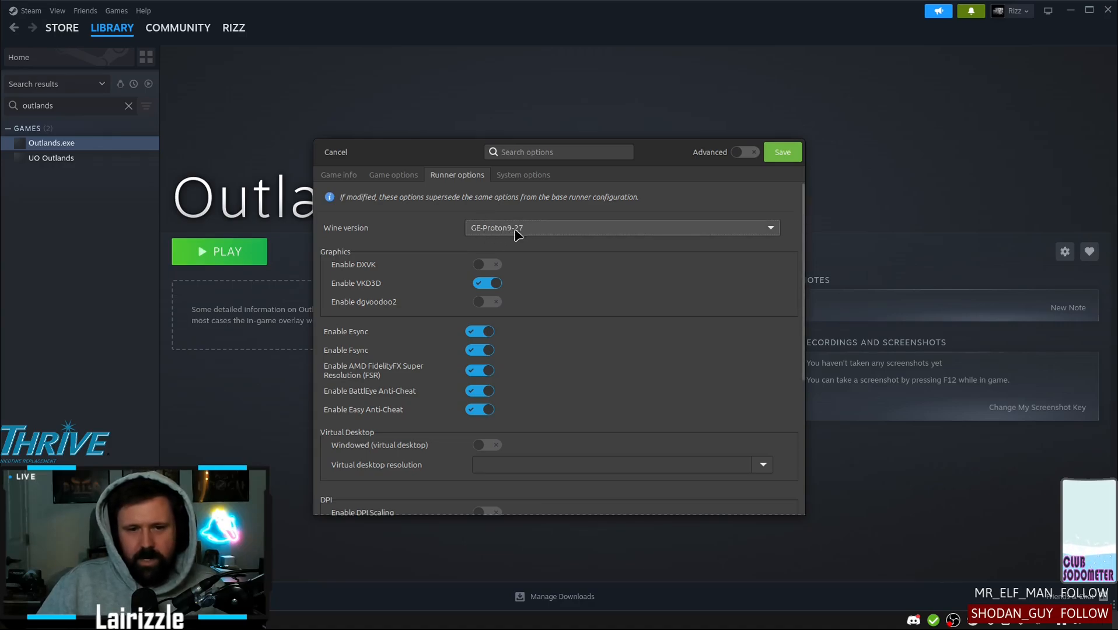
pyautogui.click(786, 161)
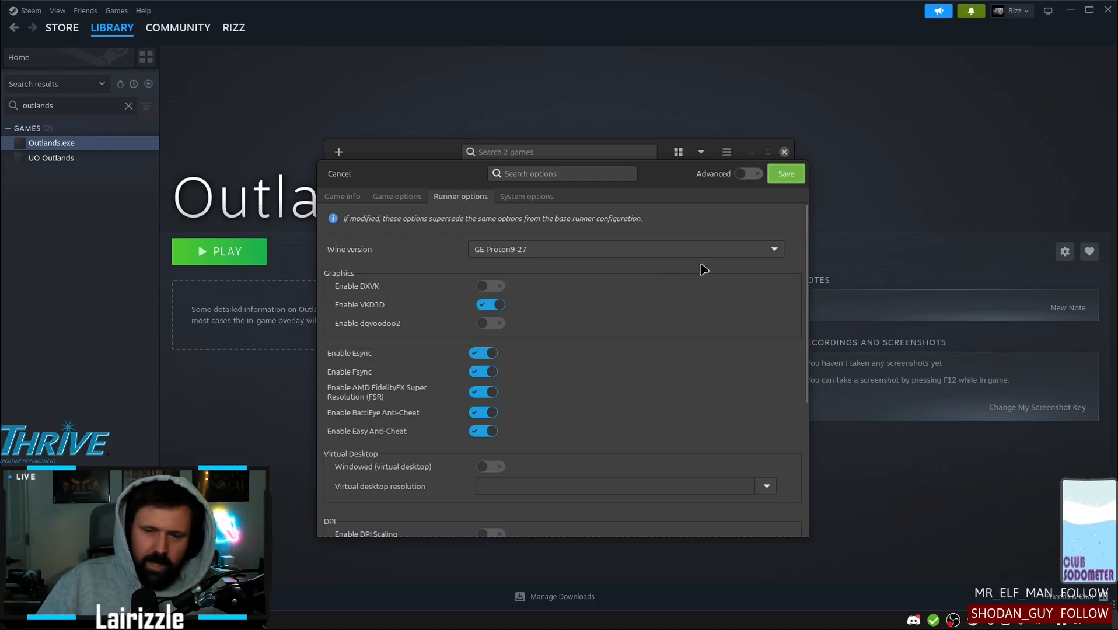
pyautogui.click(788, 174)
# Launch My Outlands from the Lutris library and start two ClassicUO clients from the Outlands launcher
pyautogui.click(500, 191)
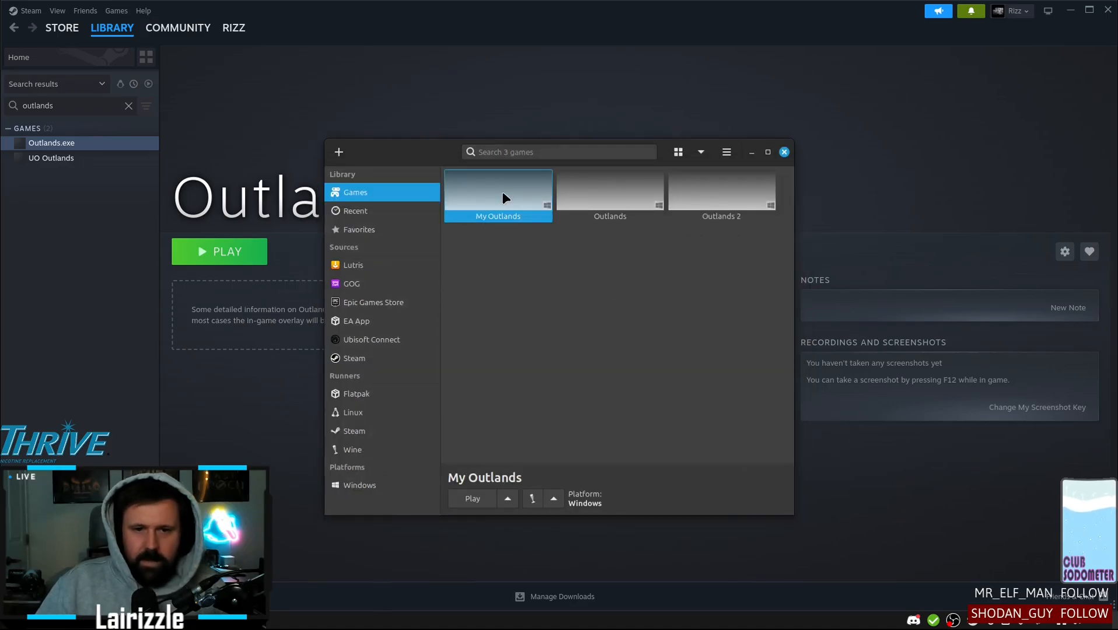
pyautogui.click(472, 500)
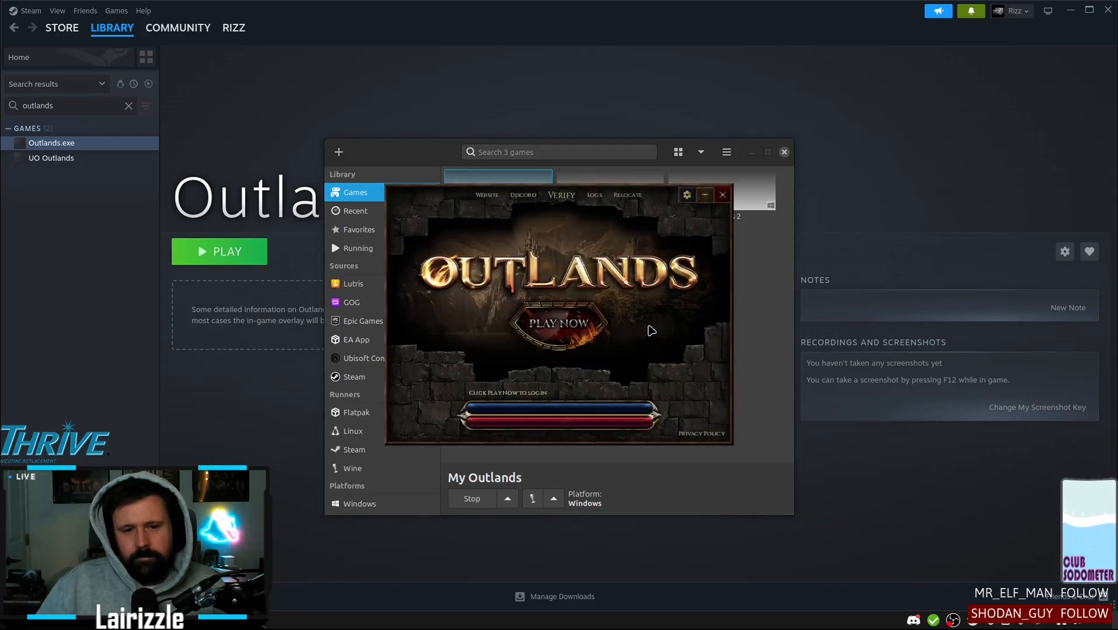
pyautogui.click(572, 336)
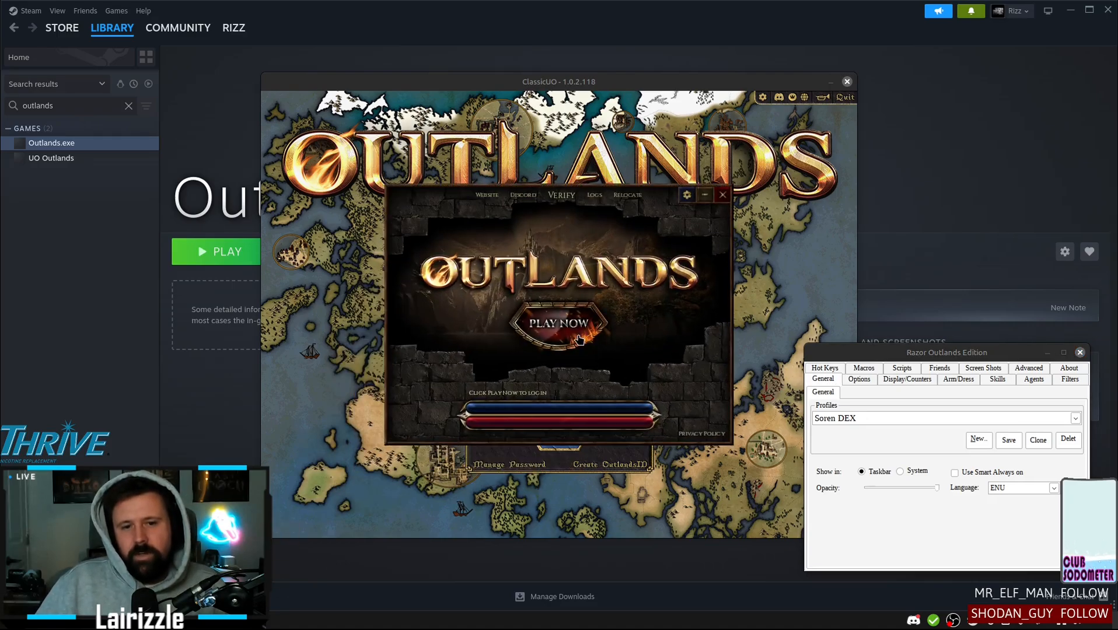
pyautogui.click(555, 338)
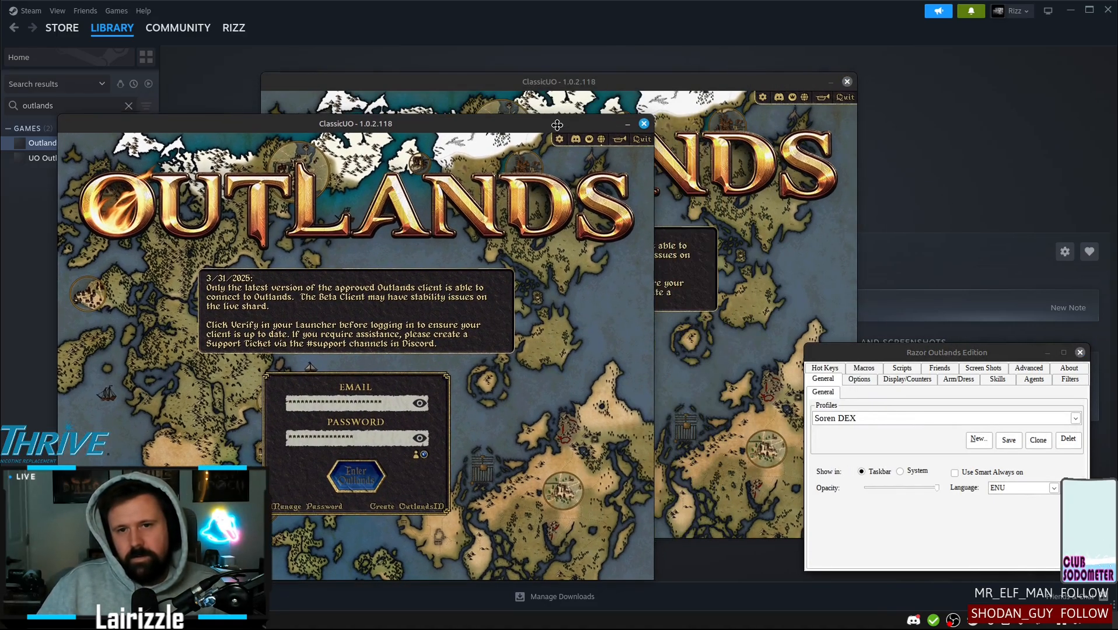
# Move the front ClassicUO window aside, and close both clients and the Outlands launcher
pyautogui.moveTo(557, 124); pyautogui.dragTo(678, 130)
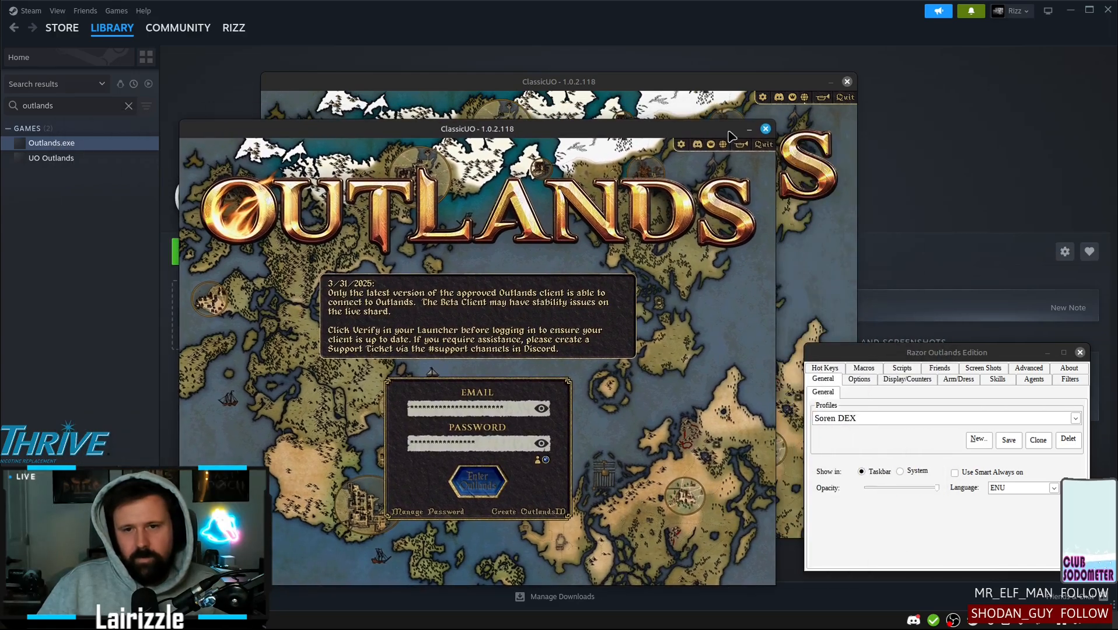
pyautogui.click(765, 128)
pyautogui.click(847, 81)
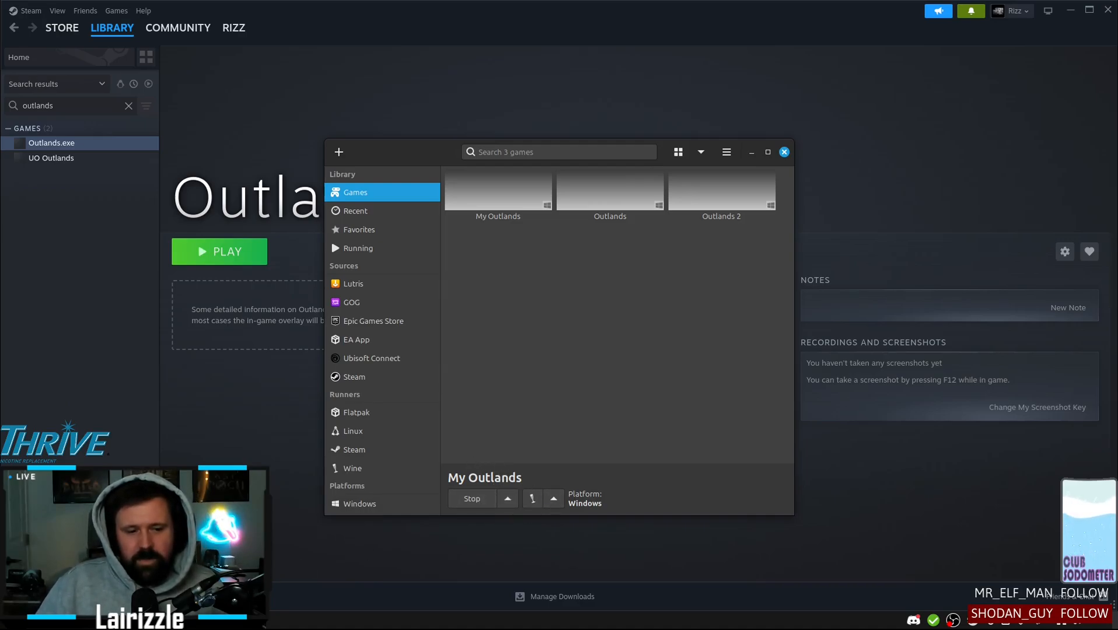
pyautogui.click(723, 196)
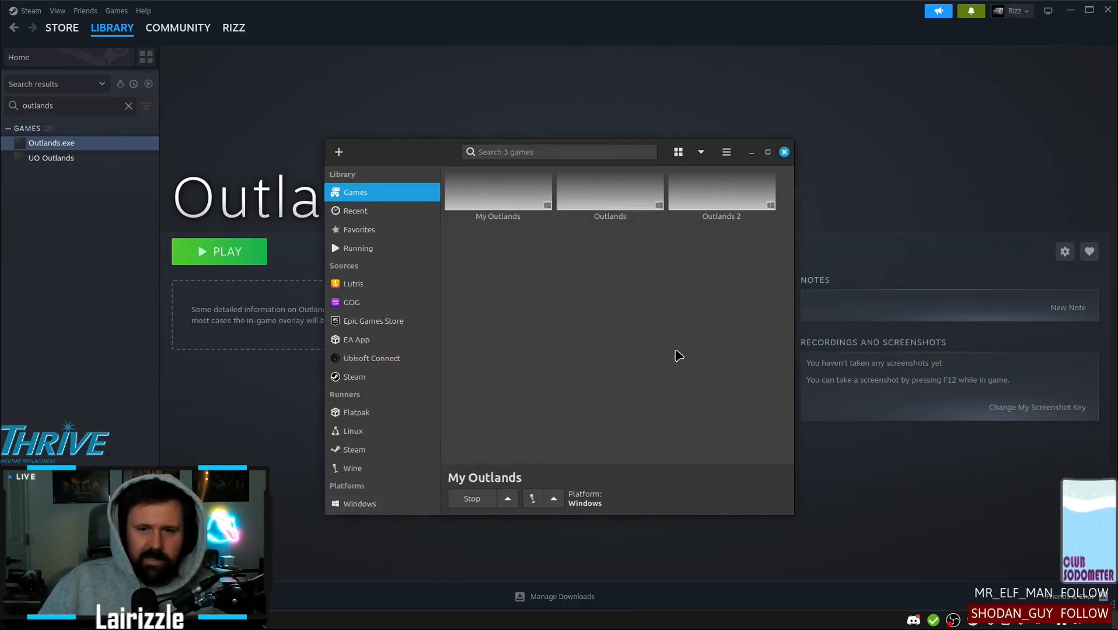